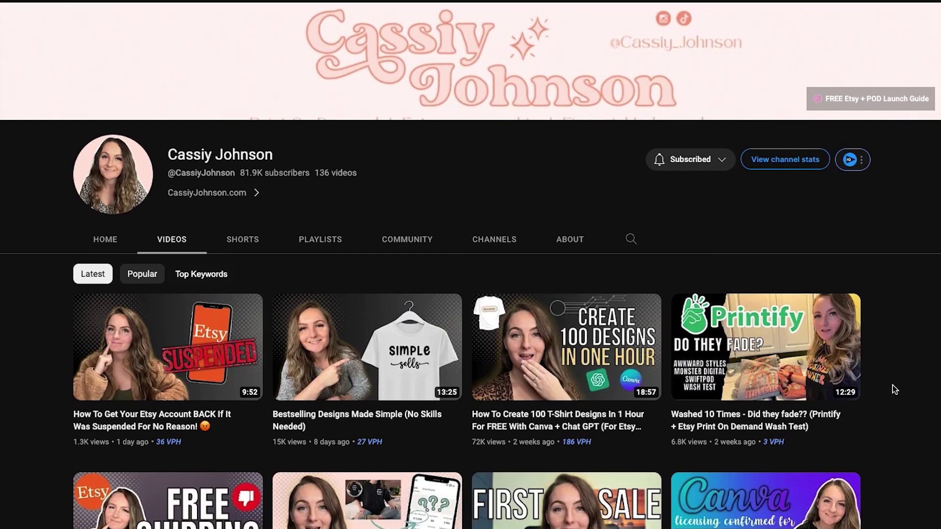
Step: Scroll the channel's Videos tab to find the Jobless to 6 figure Etsy POD Seller interview
scroll(893, 384, "down", 3)
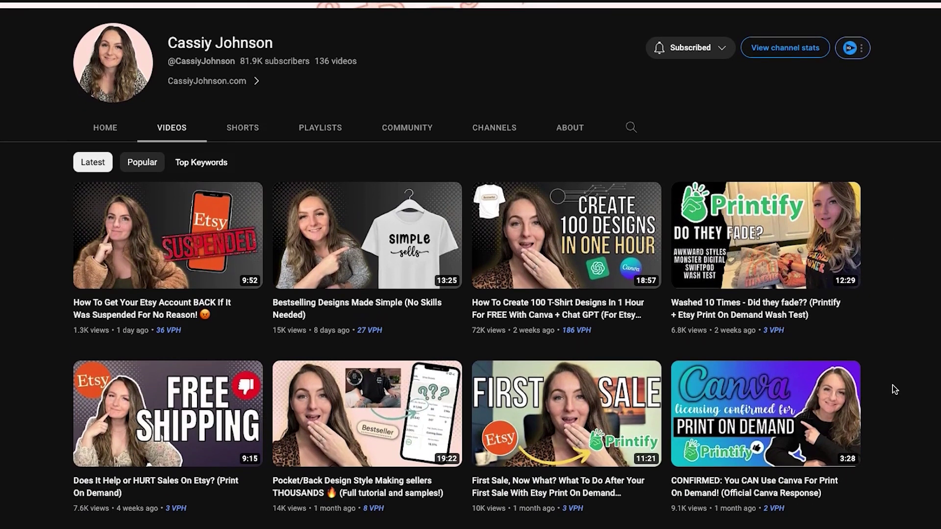
scroll(892, 385, "down", 2)
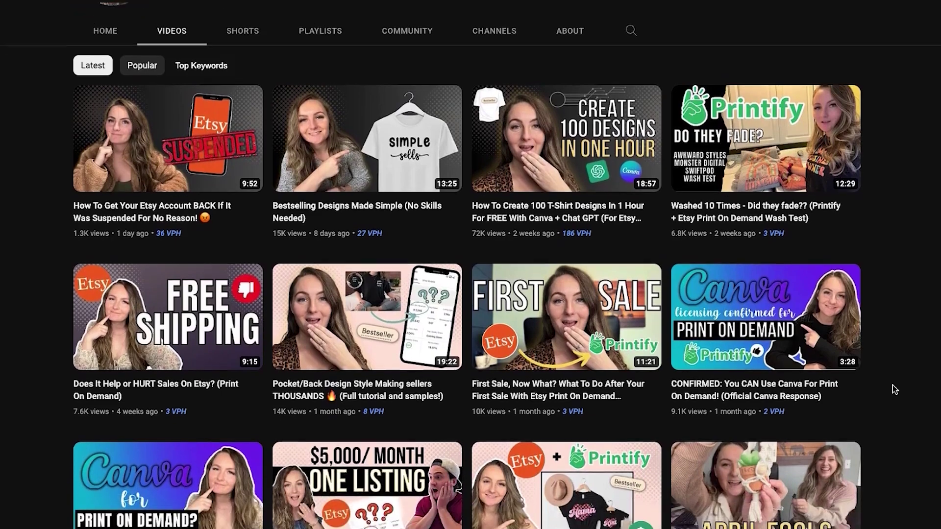
scroll(892, 384, "down", 5)
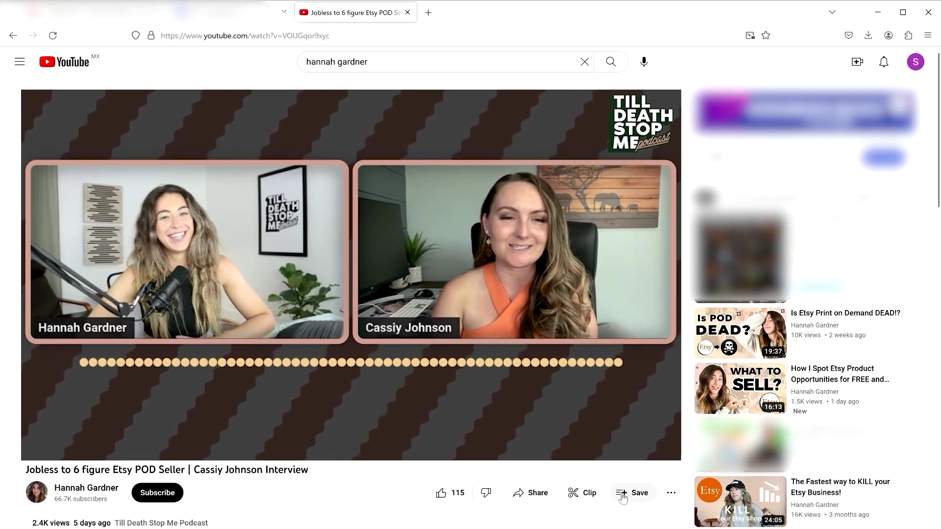
Step: Bring up the Save to playlist options for the interview video
left_click(623, 497)
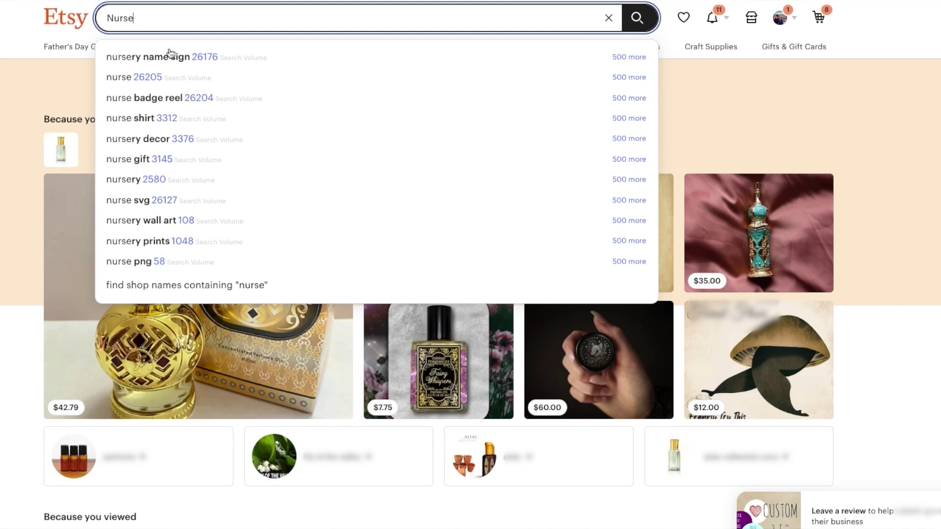
Step: Open Sale Samurai's full list of 500 related keyword suggestions for nurse shirt
left_click(628, 77)
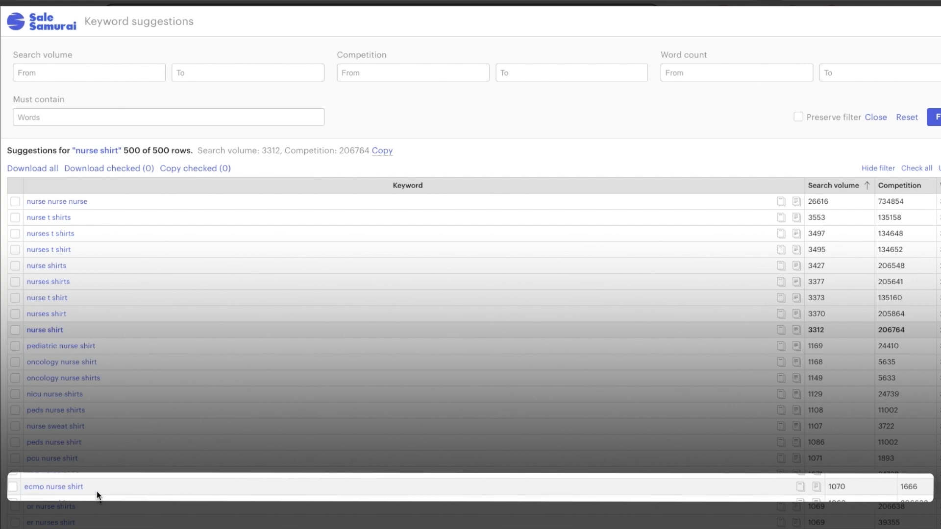
Step: Check ecmo nurse shirt (volume 1070, competition 1666) as a chosen keyword
left_click(13, 488)
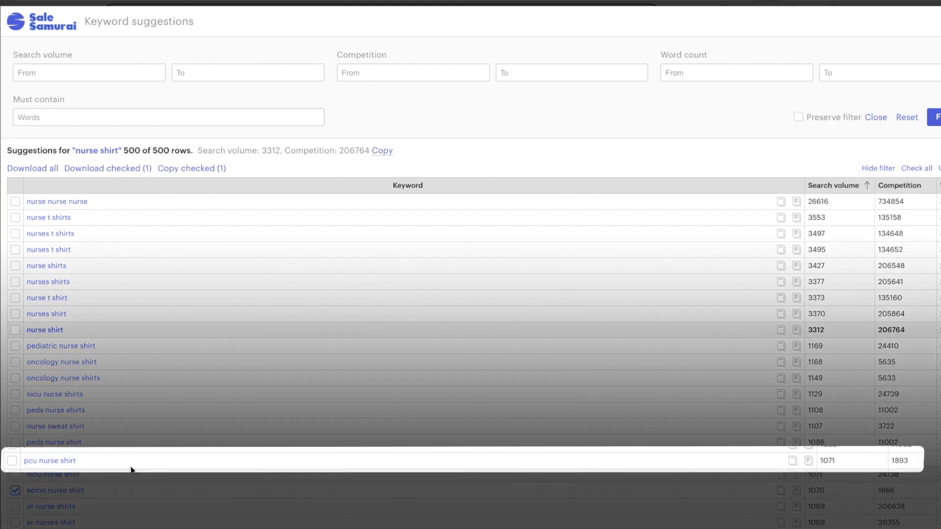
Step: Check pcu nurse shirt (volume 1071, competition 1893) as the second chosen keyword
left_click(11, 461)
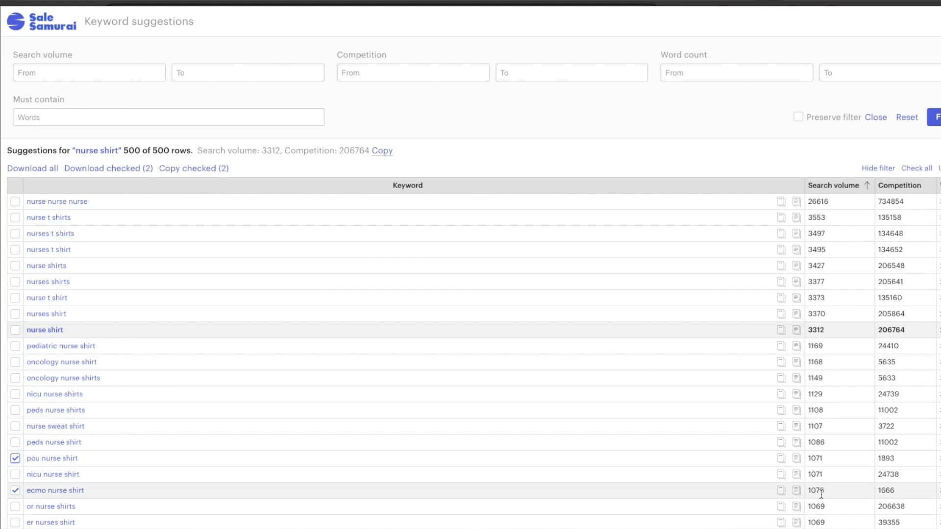
Step: Open Etsy results for ecmo nurse shirt and browse the competing listings
left_click(72, 497)
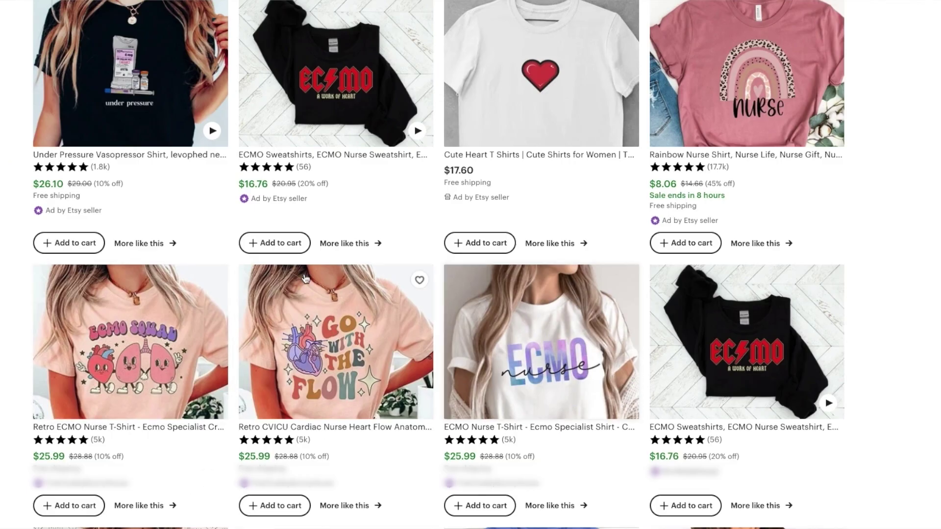
scroll(690, 243, "down", 2)
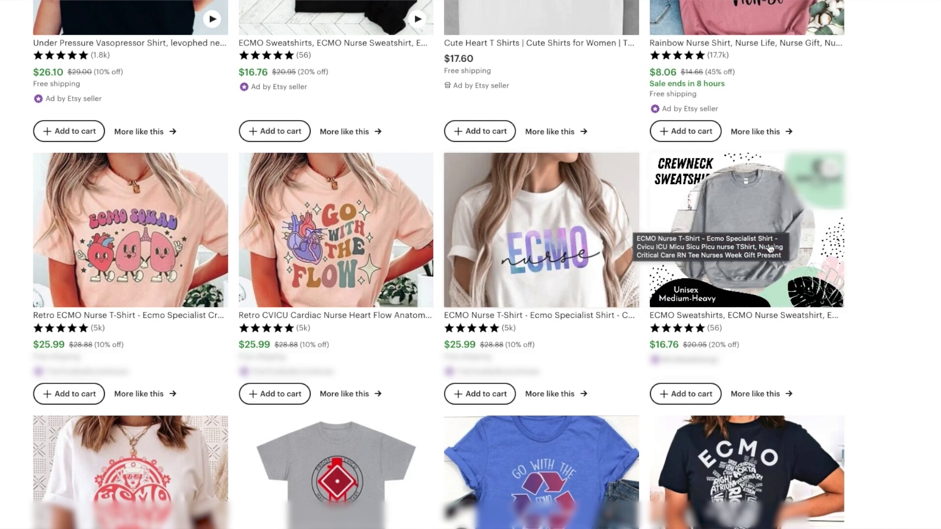
scroll(705, 233, "down", 7)
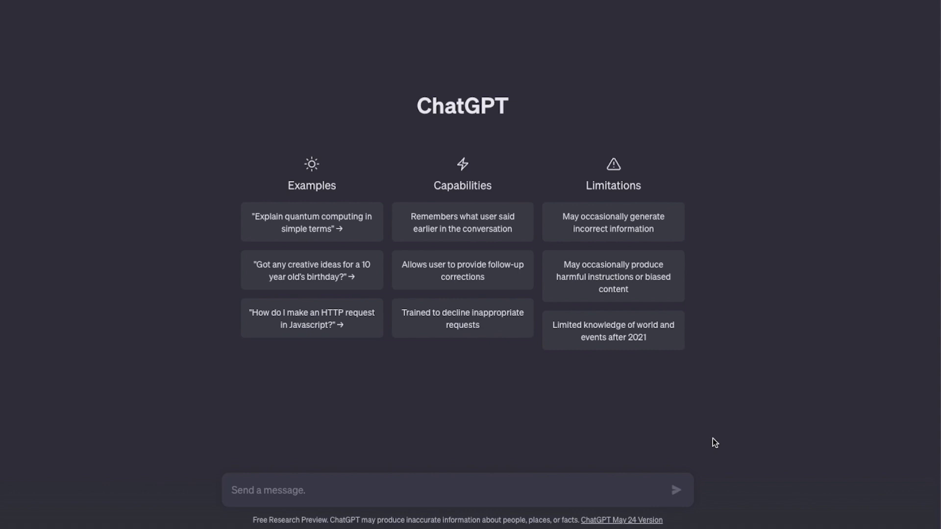
Step: Ask ChatGPT to list all the different types of nurses and read through its reply
type("List")
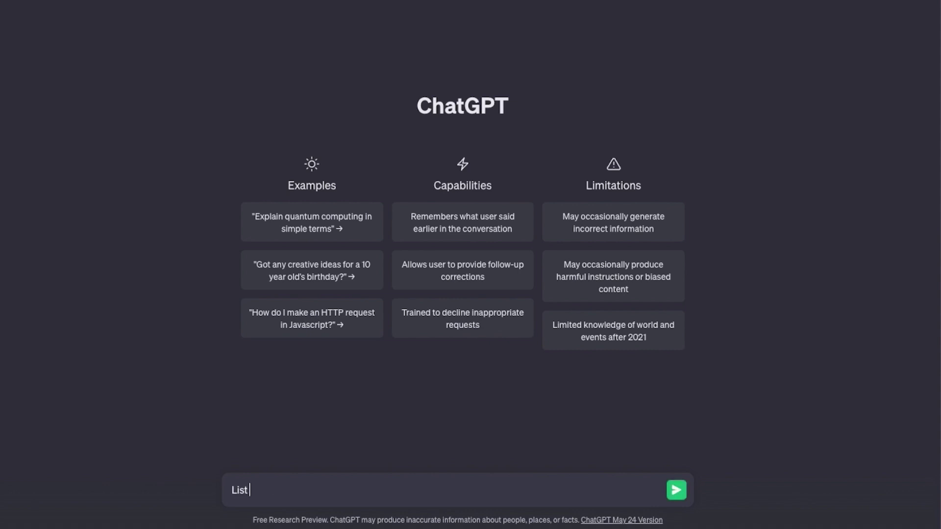
type(" all the different types of nr")
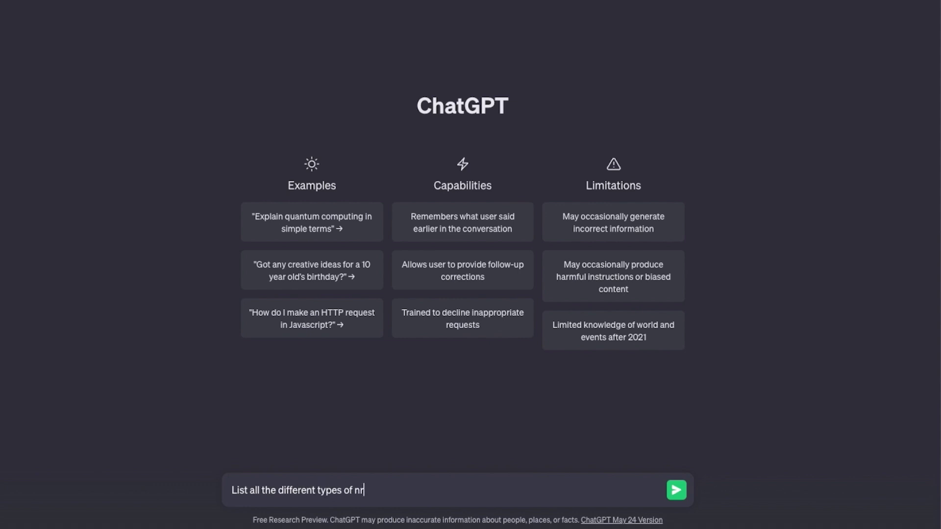
key("BackSpace")
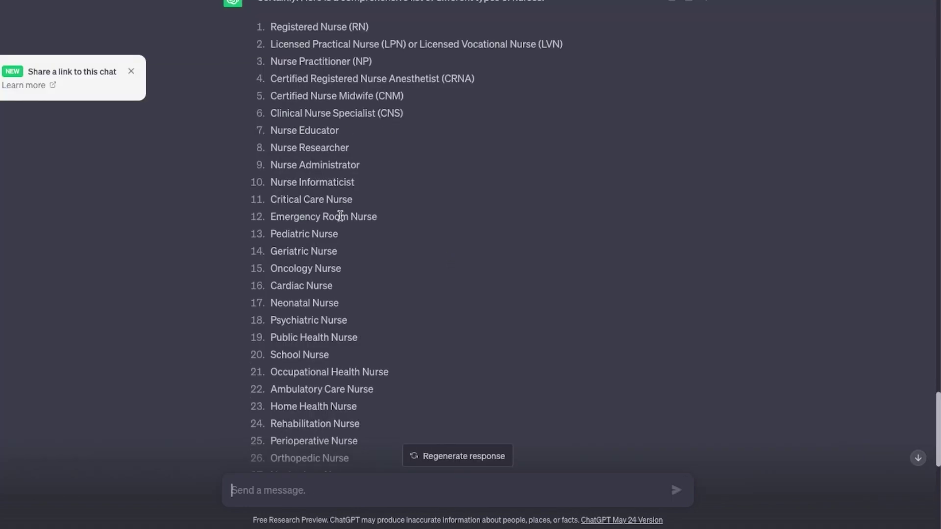
scroll(340, 216, "down", 2)
scroll(340, 216, "down", 8)
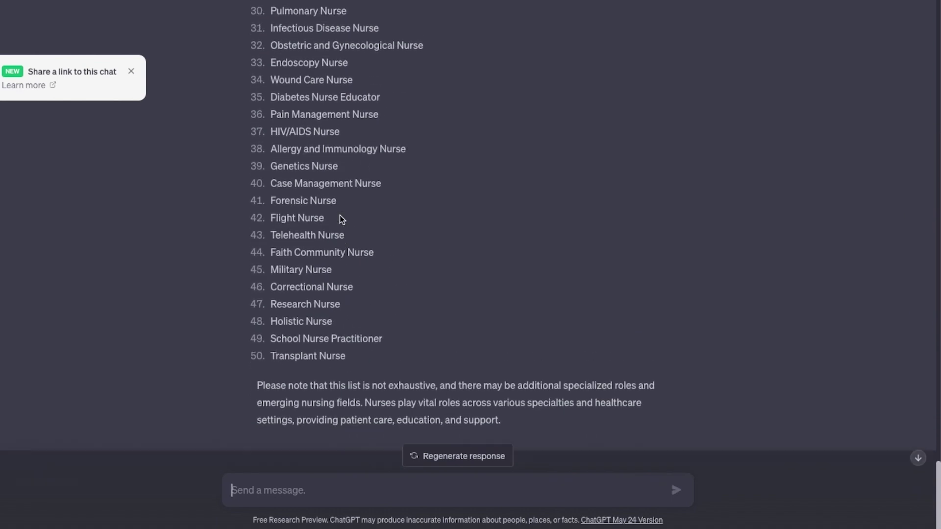
scroll(340, 216, "up", 4)
scroll(340, 215, "up", 7)
scroll(340, 215, "down", 3)
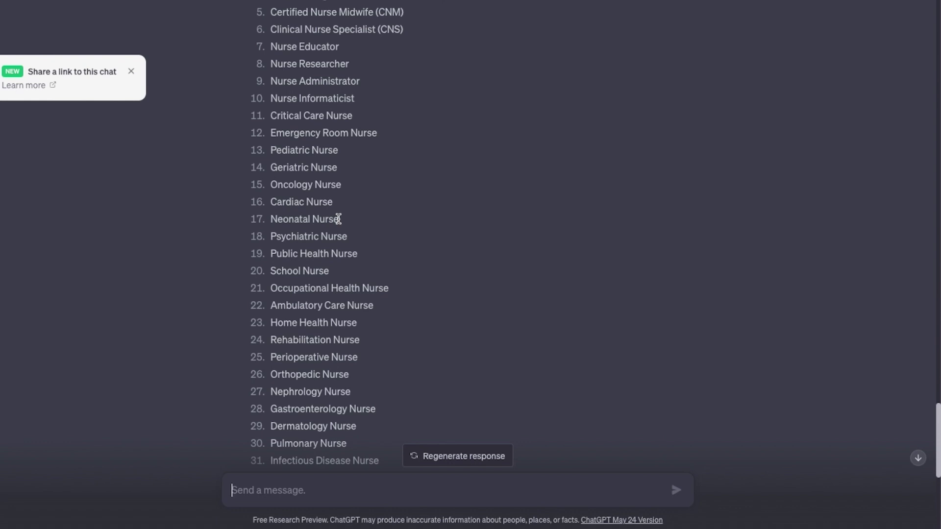
scroll(338, 219, "up", 5)
scroll(378, 101, "down", 3)
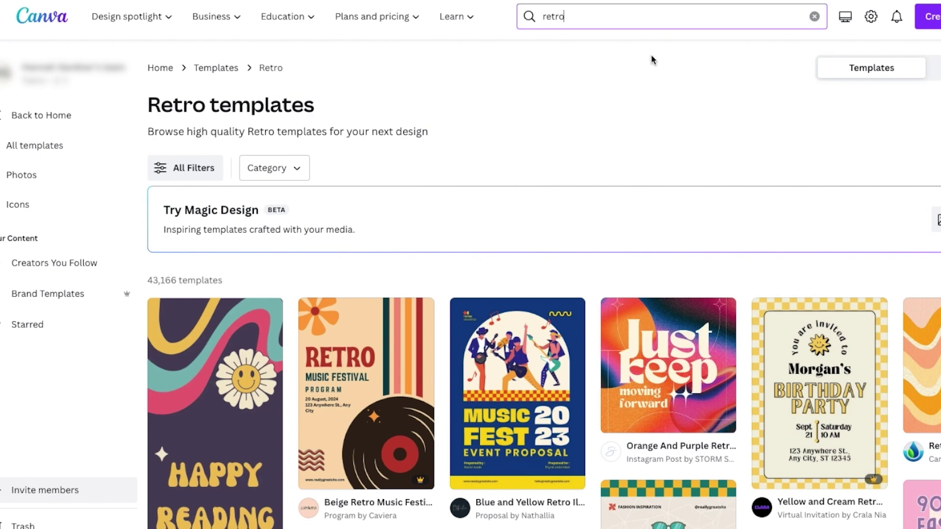
Step: Scroll through the 43,166 retro template results and return to the top
scroll(677, 294, "down", 10)
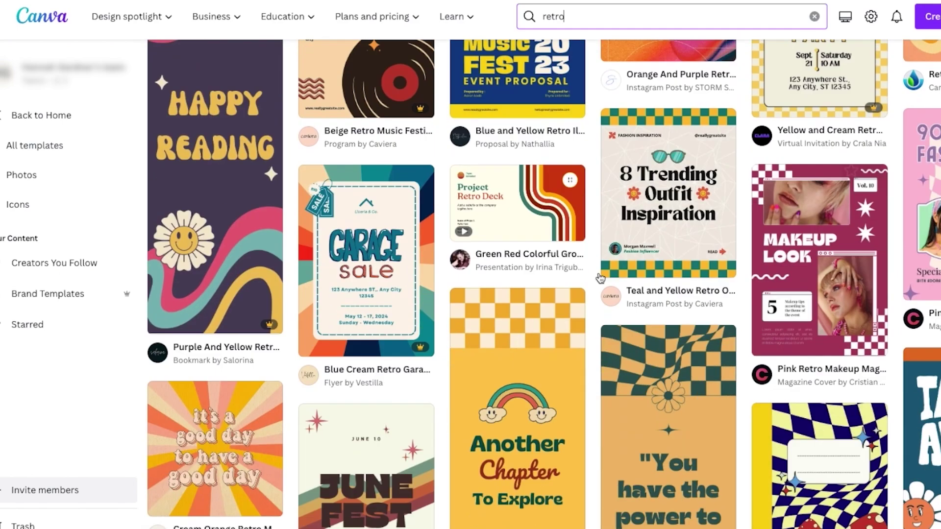
scroll(809, 343, "down", 8)
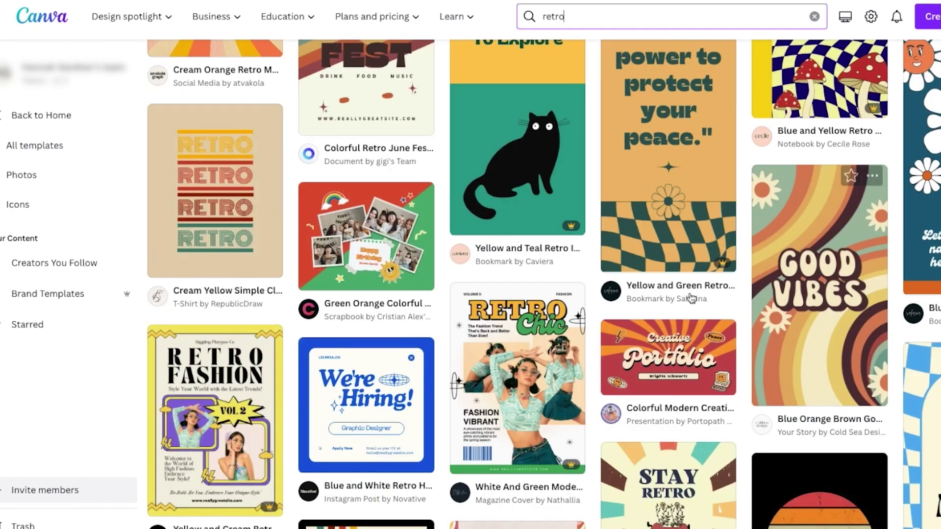
scroll(739, 208, "up", 15)
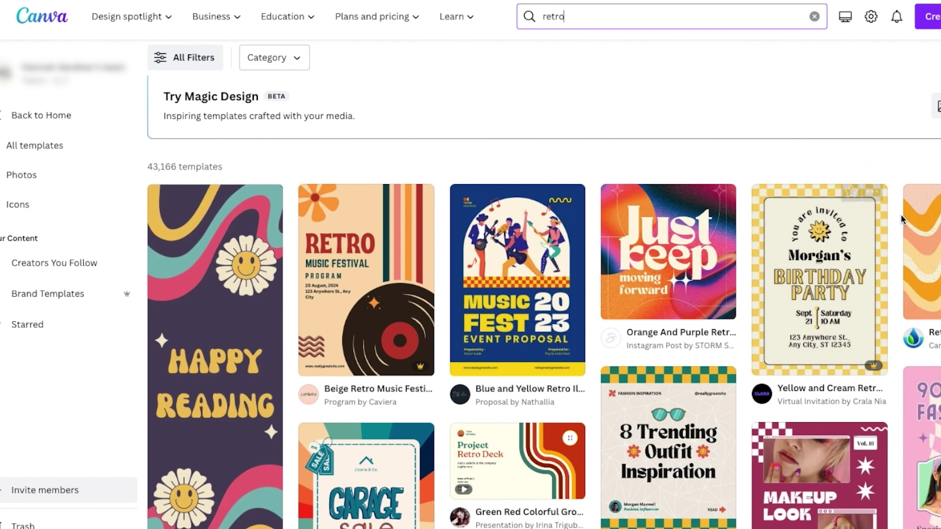
scroll(812, 276, "down", 2)
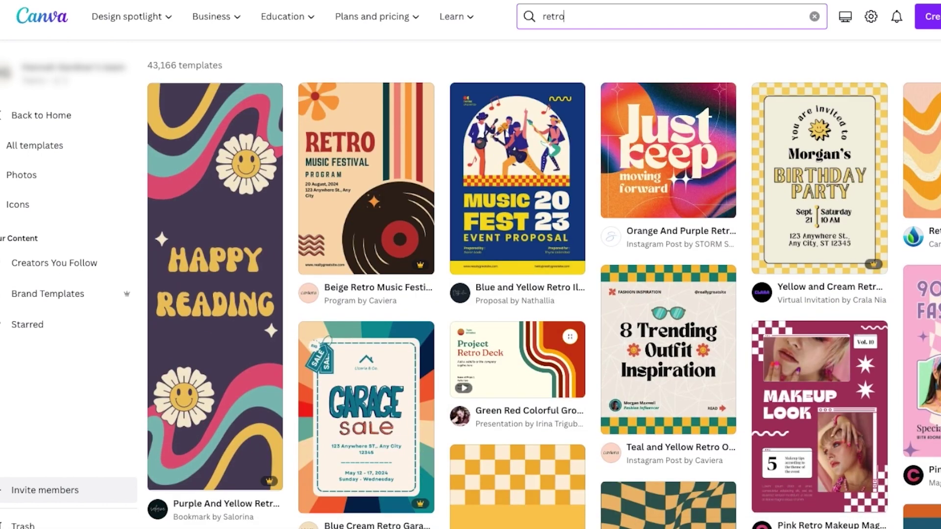
scroll(892, 259, "up", 2)
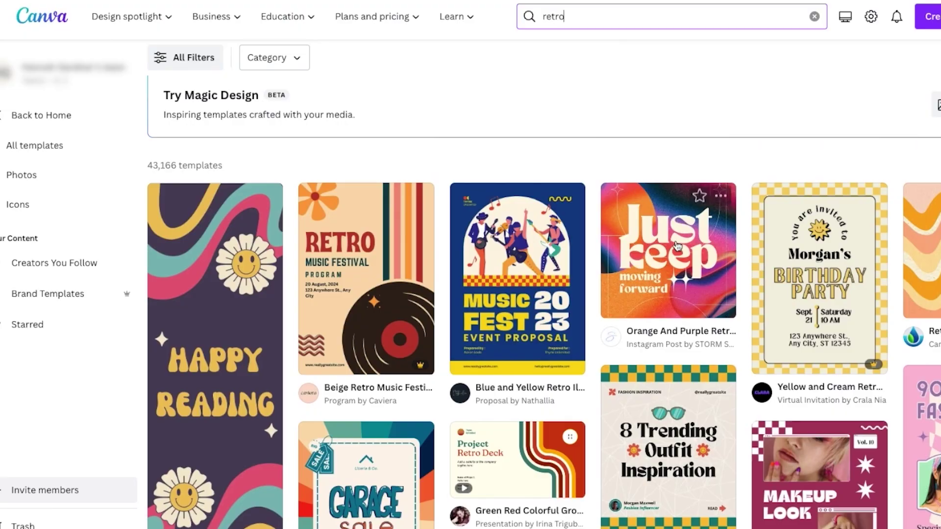
Step: Make a 4500 × 5400 px copy of the Just keep retro gradient quote template
left_click(819, 142)
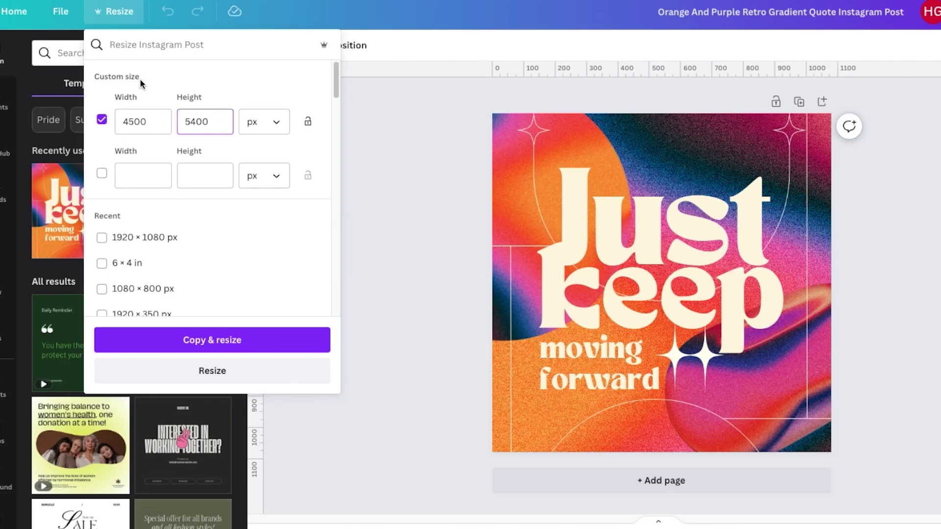
left_click(242, 338)
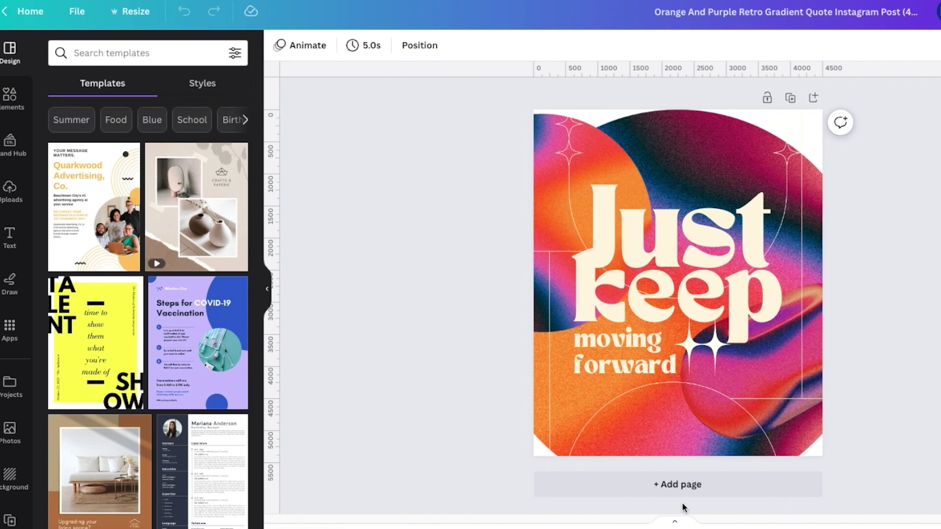
Step: Add a blank second page and move the Just keep text from page 1 onto it
left_click(719, 485)
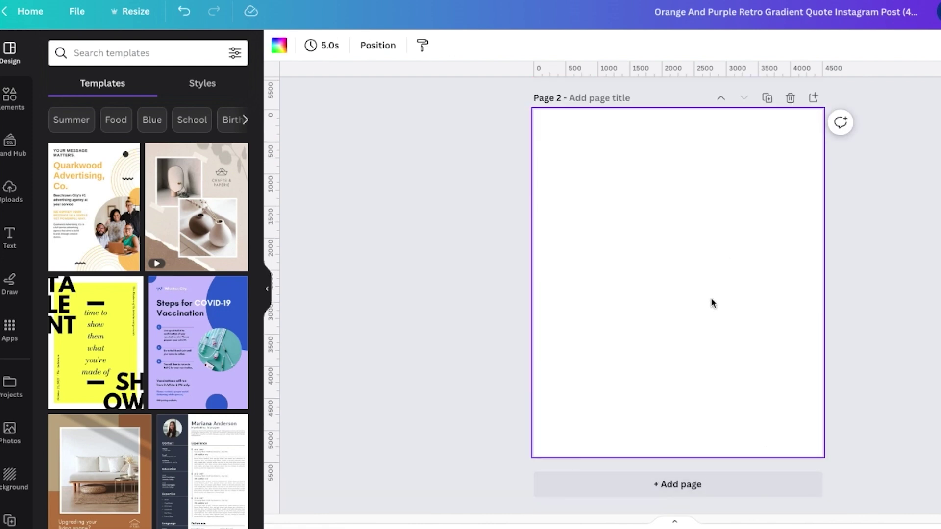
scroll(711, 298, "up", 8)
left_click(672, 242)
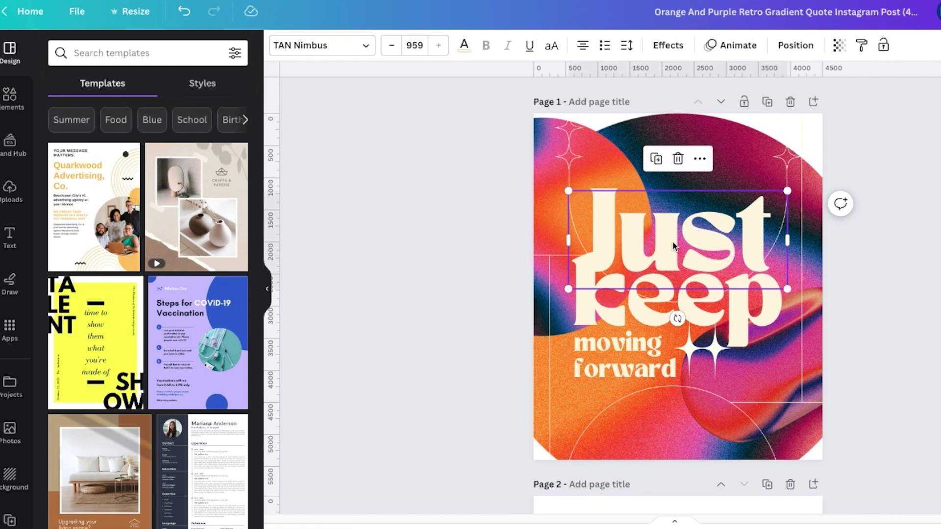
key("Delete")
scroll(681, 307, "down", 5)
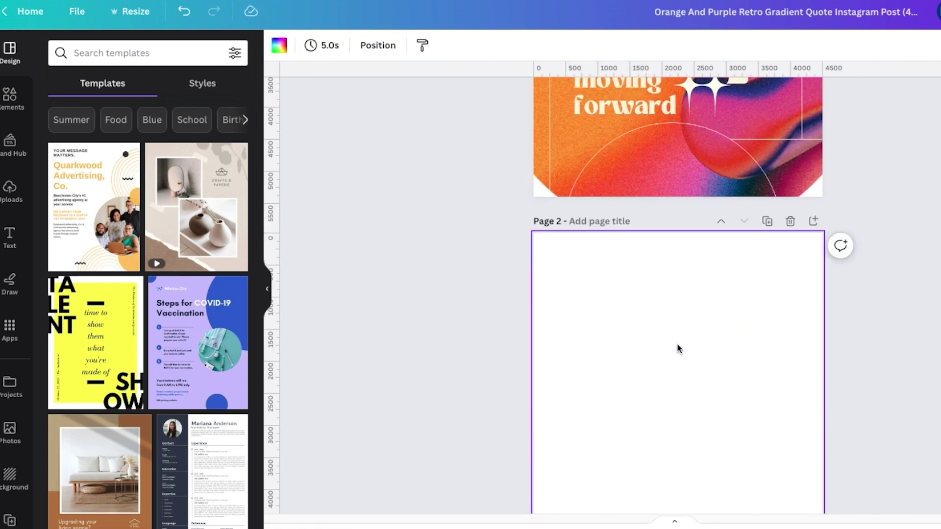
key("ctrl+v")
Step: Paste the keep text and a sparkle onto page 2, placing the sparkle lower right
scroll(678, 294, "up", 2)
left_click(678, 231)
scroll(662, 368, "down", 2)
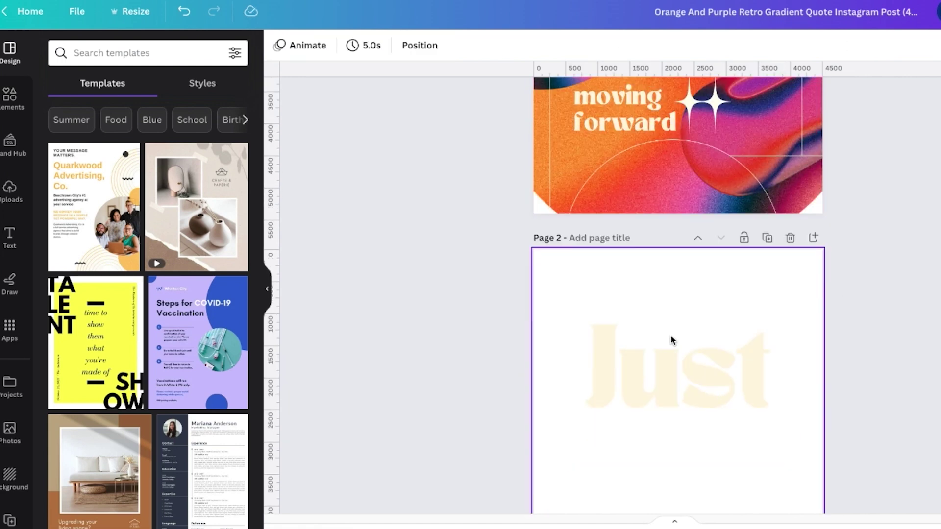
scroll(669, 392, "down", 2)
key("ctrl+v")
left_click(729, 307)
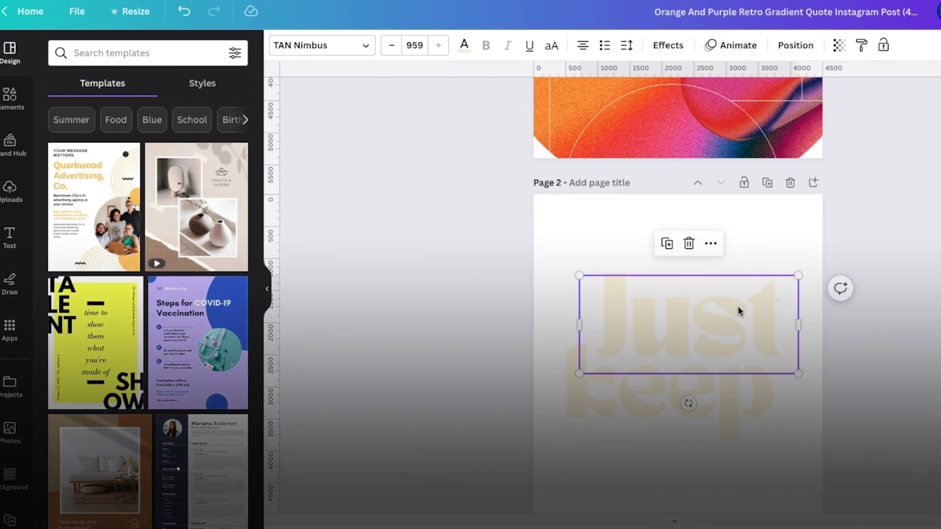
key("ctrl+v")
left_click_drag(655, 321, 779, 373)
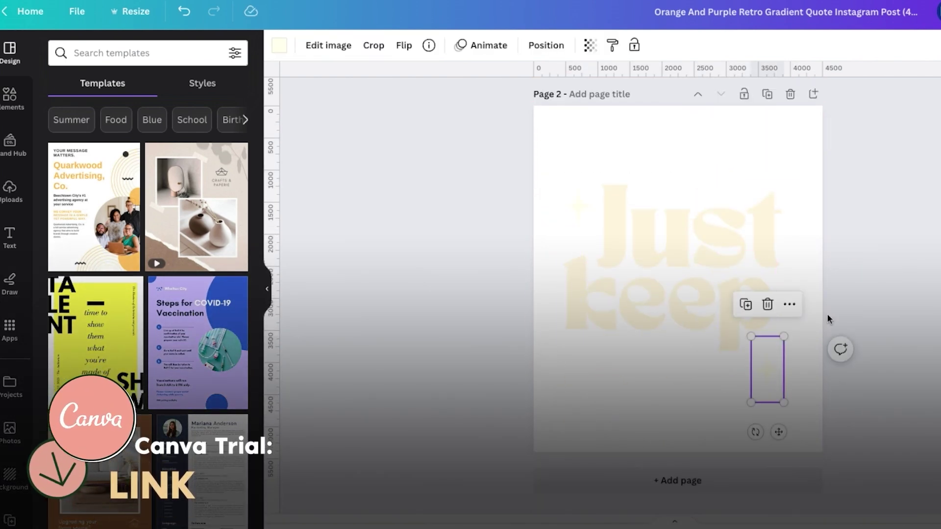
left_click(828, 319)
Step: Make the page 2 background dark green and nudge Ecmo slightly right and down
left_click(279, 45)
left_click(200, 219)
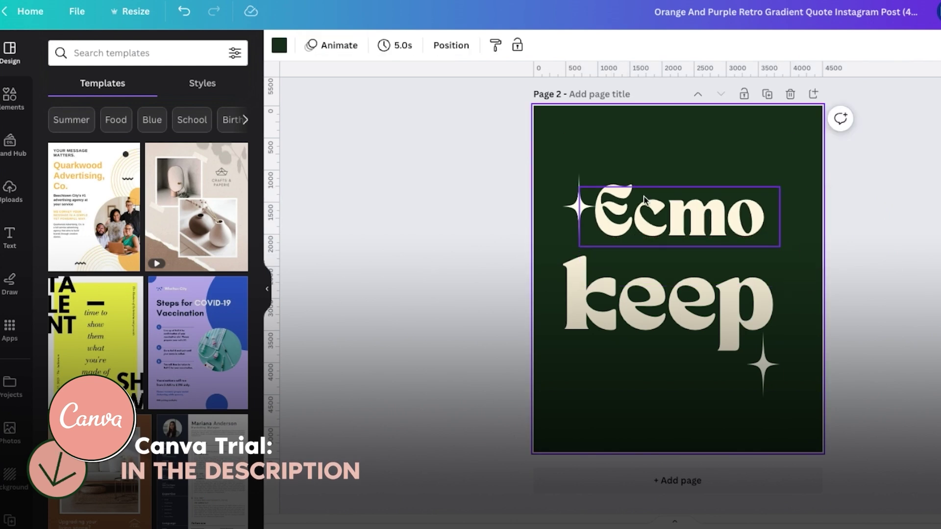
left_click_drag(644, 200, 659, 215)
Step: Change the lower text to 'Nurse', widen it onto one line and shift it left
left_click(666, 304)
double_click(667, 304)
type("Nur")
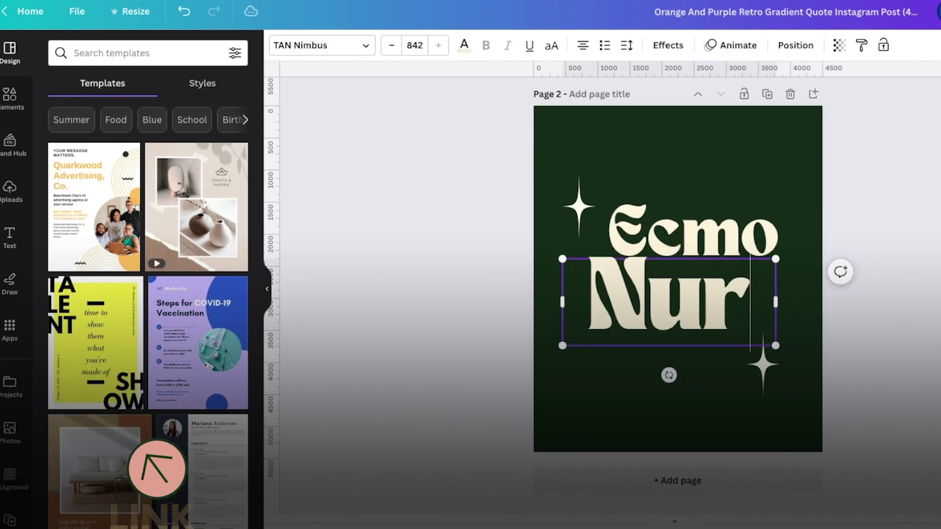
type("se")
left_click_drag(776, 352, 857, 352)
left_click_drag(763, 312, 734, 307)
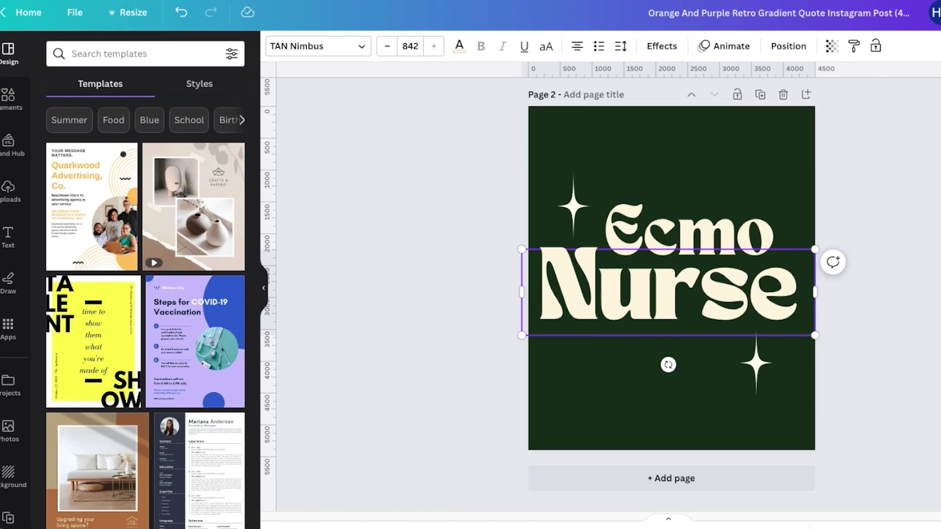
left_click(892, 283)
scroll(892, 283, "up", 5)
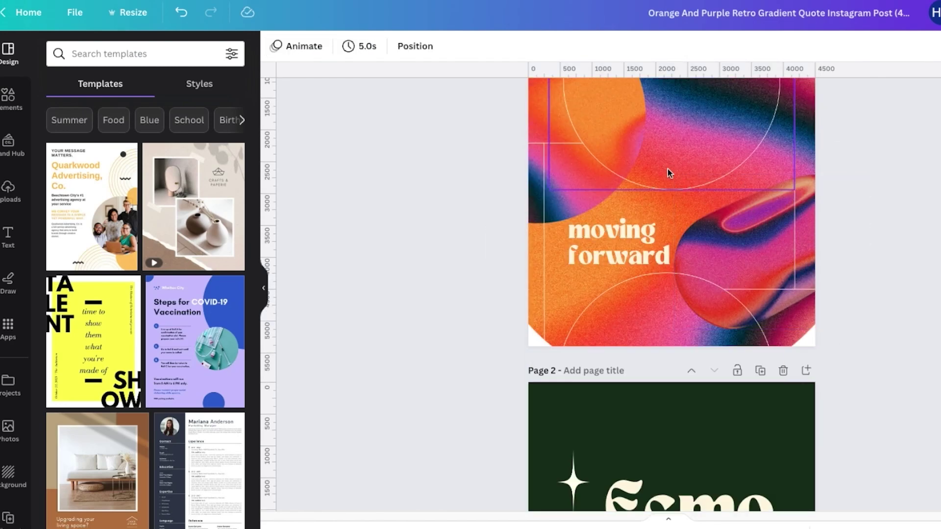
Step: Recolour the letters of Nurse orange, purple, dark and pink from the Photo colors swatches
scroll(668, 168, "up", 3)
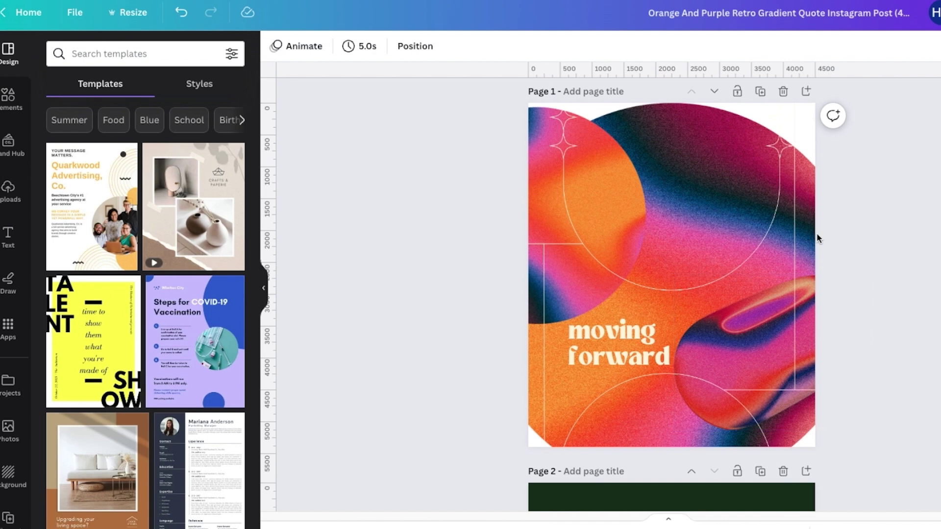
scroll(727, 318, "down", 6)
left_click(706, 321)
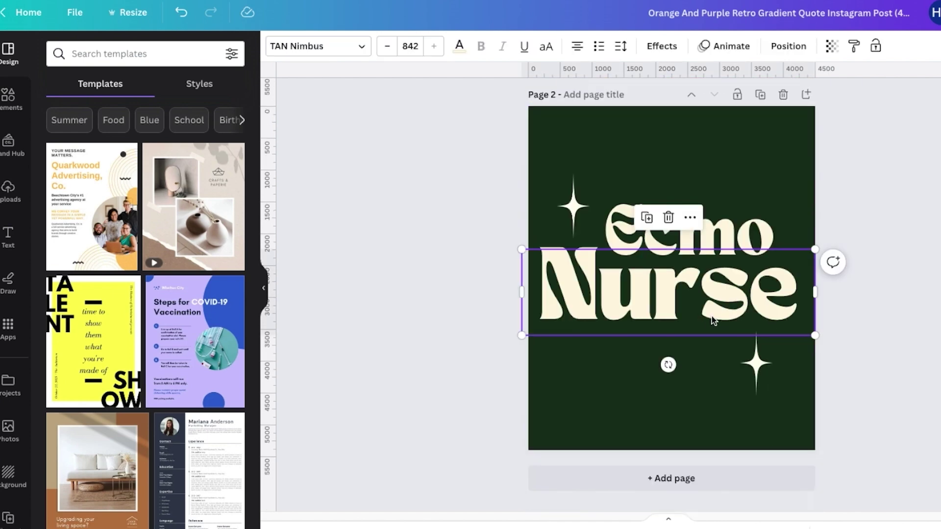
left_click(459, 46)
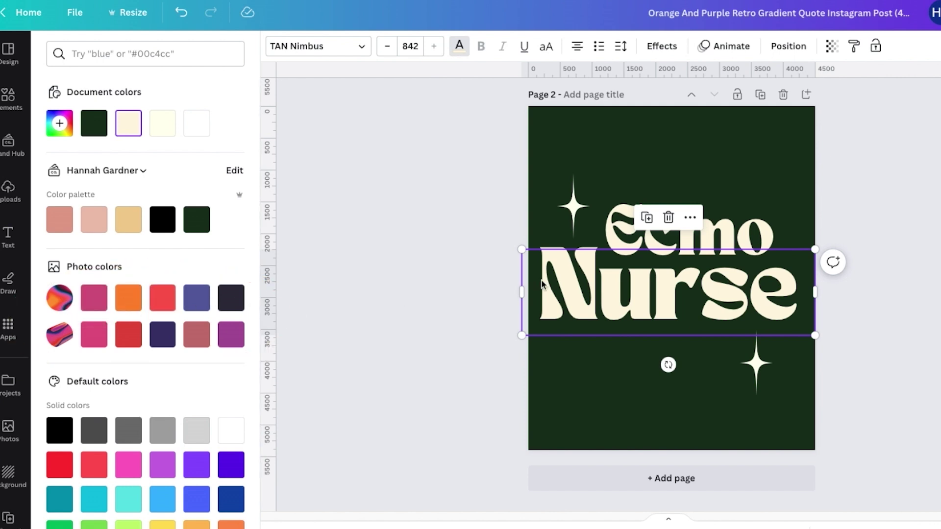
left_click(572, 287)
double_click(538, 287)
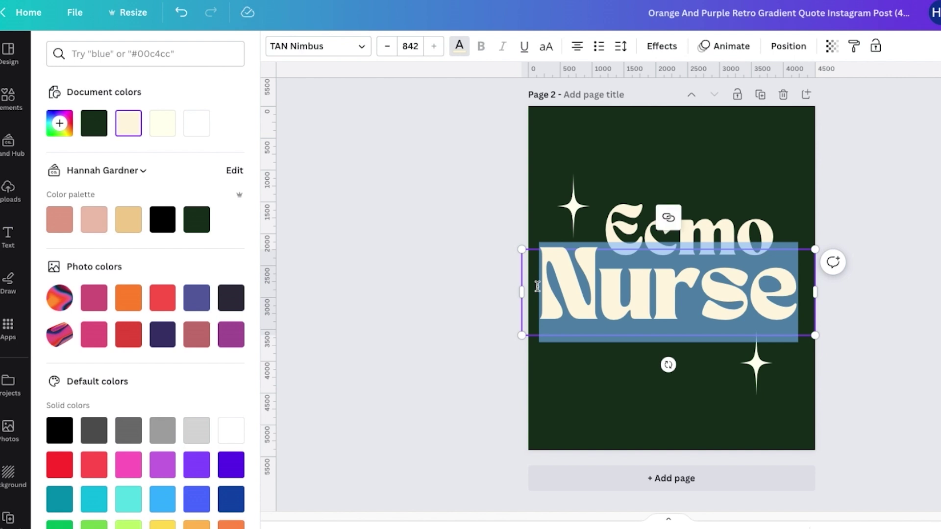
left_click(700, 314)
left_click_drag(598, 294, 746, 309)
left_click(128, 297)
left_click(197, 298)
left_click(231, 297)
left_click(93, 297)
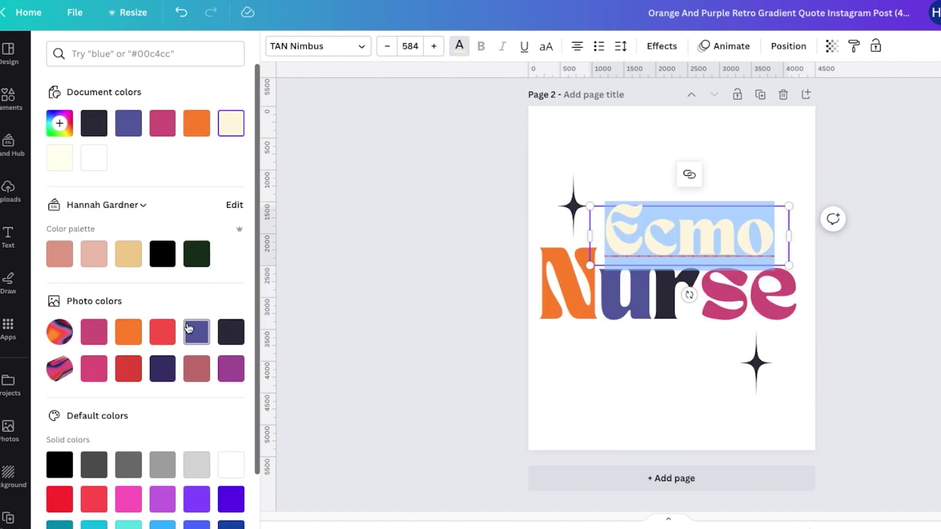
Step: Make the Ecmo text dark
left_click(188, 328)
key("Escape")
left_click(459, 45)
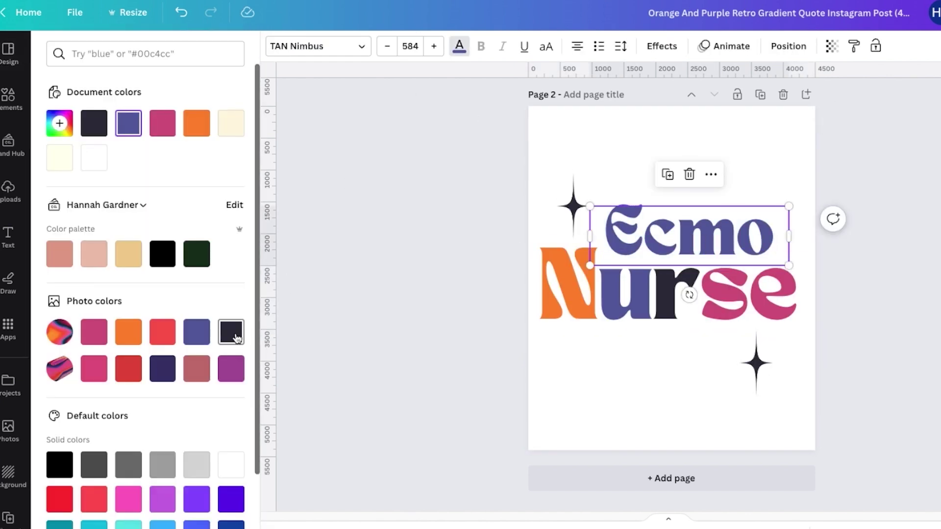
left_click(231, 332)
left_click(928, 270)
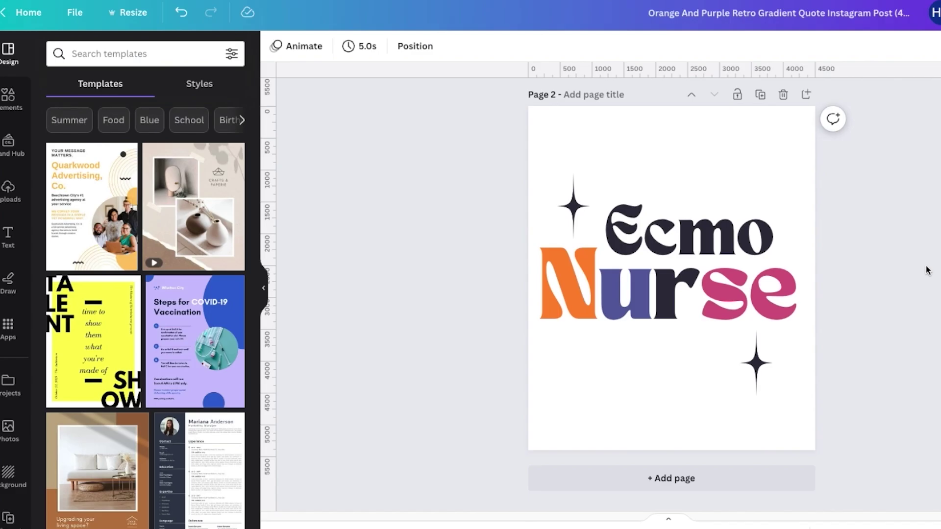
Step: Recolour the letter s in Nurse orange
left_click(676, 294)
left_click_drag(701, 294, 749, 294)
left_click(460, 45)
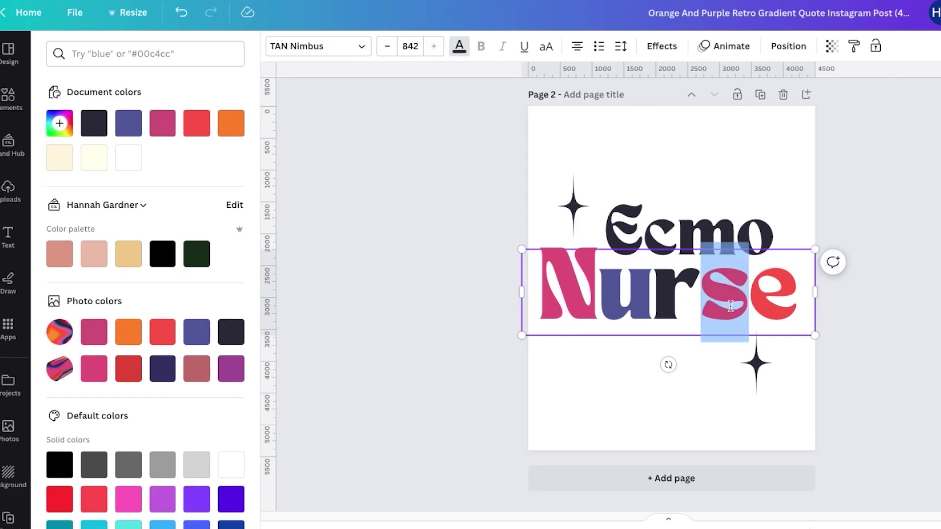
left_click(123, 332)
key("Escape")
left_click(470, 374)
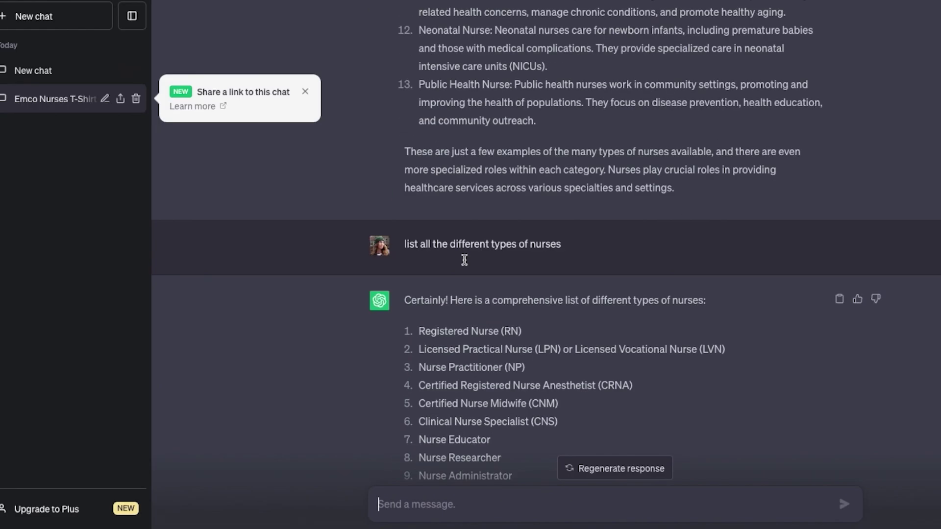
Step: Select ChatGPT's nurse list from Registered Nurse (RN) downward
scroll(463, 260, "down", 15)
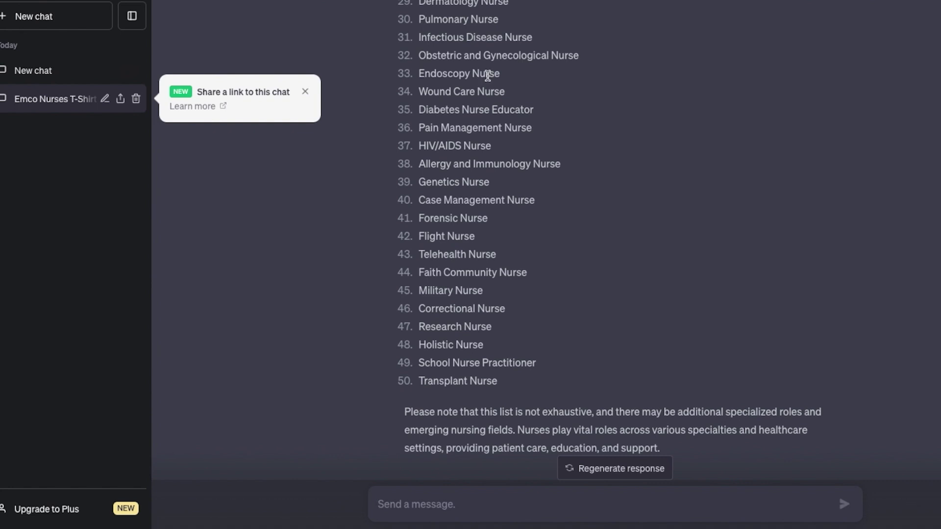
scroll(483, 57, "up", 10)
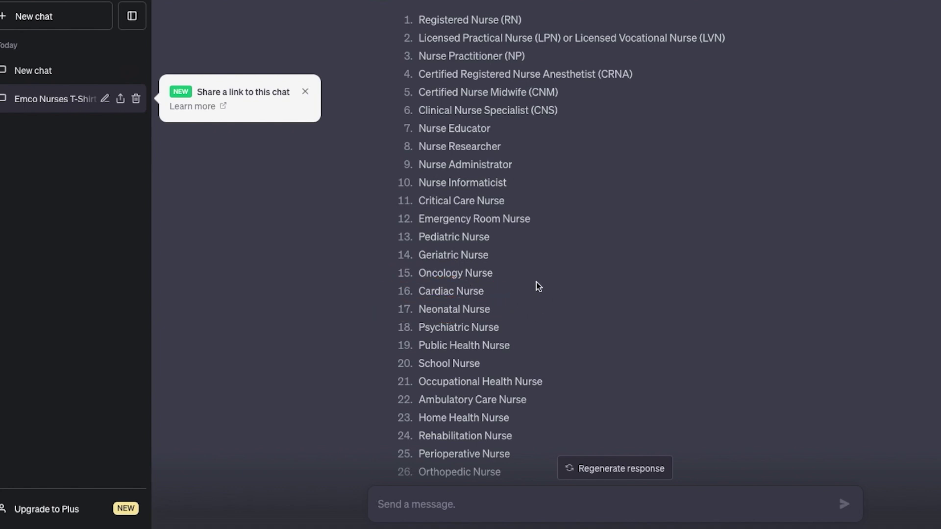
left_click_drag(421, 22, 519, 384)
scroll(531, 332, "down", 10)
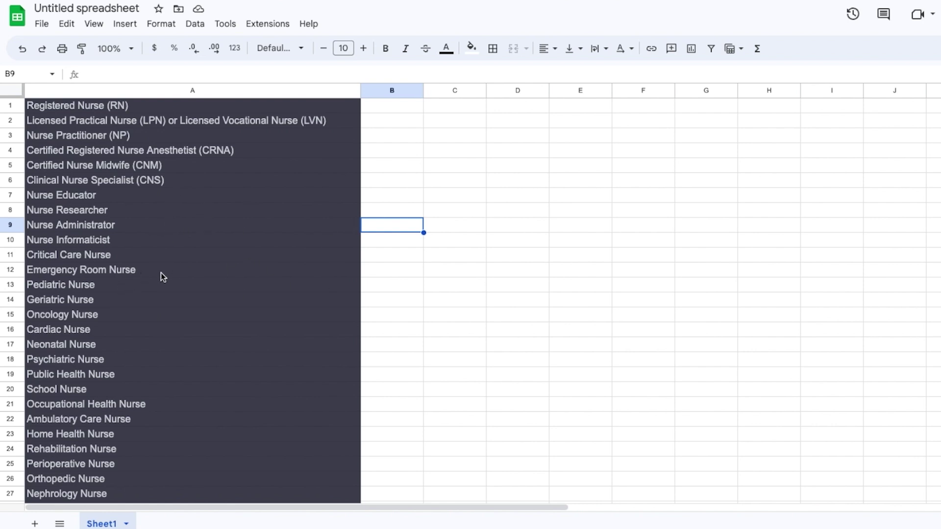
Step: Shorten cell A1 from 'Registered Nurse (RN)' to 'Registered'
key("ctrl+Home")
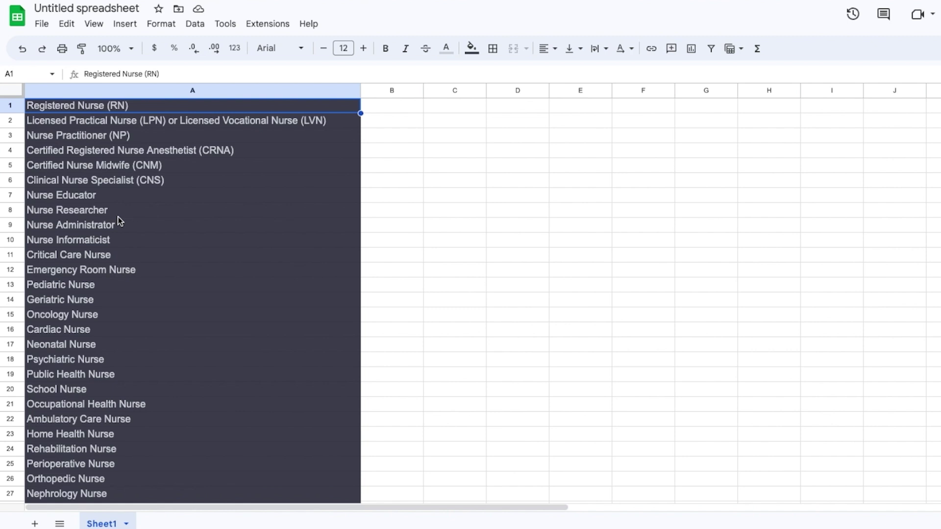
left_click(116, 153)
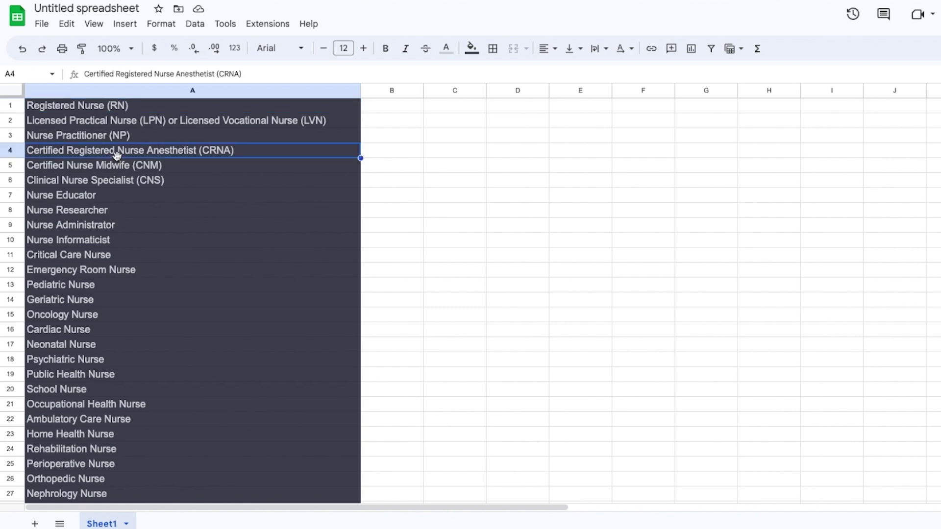
left_click(84, 107)
double_click(85, 105)
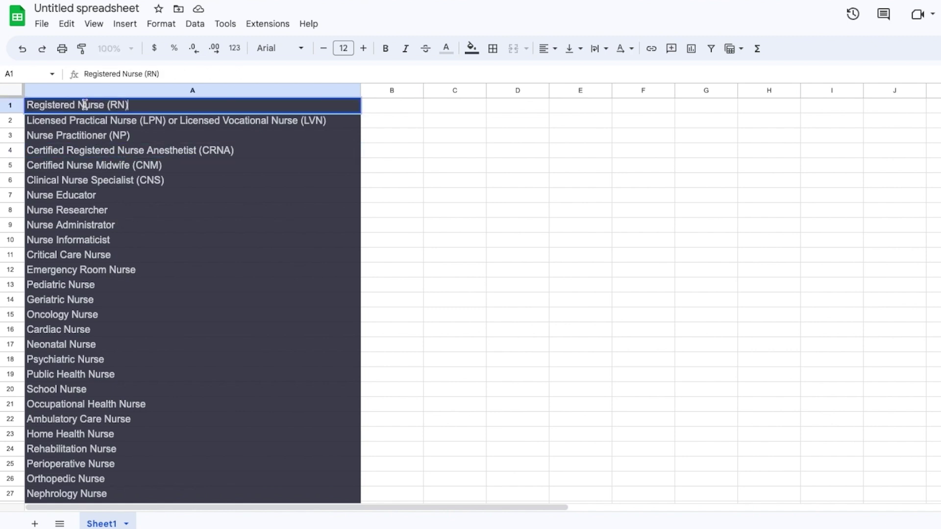
left_click_drag(75, 105, 149, 104)
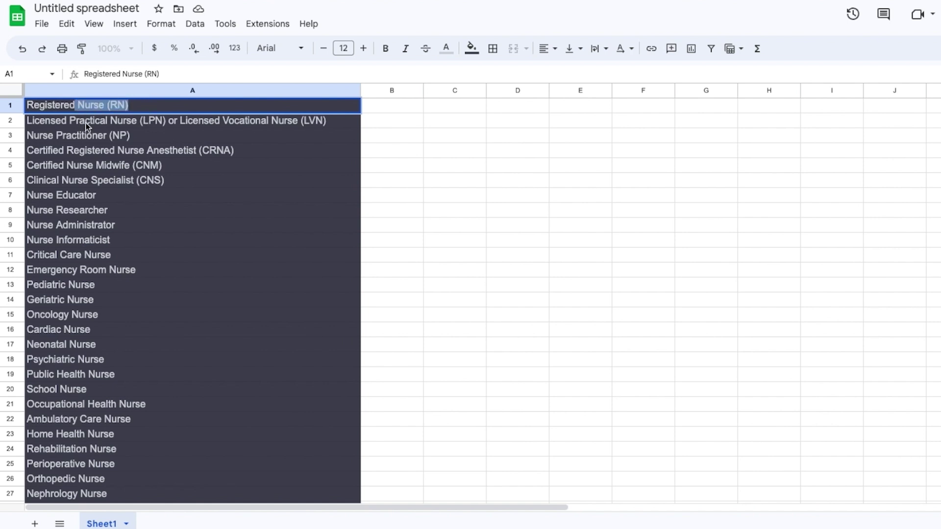
key("BackSpace")
key("Return")
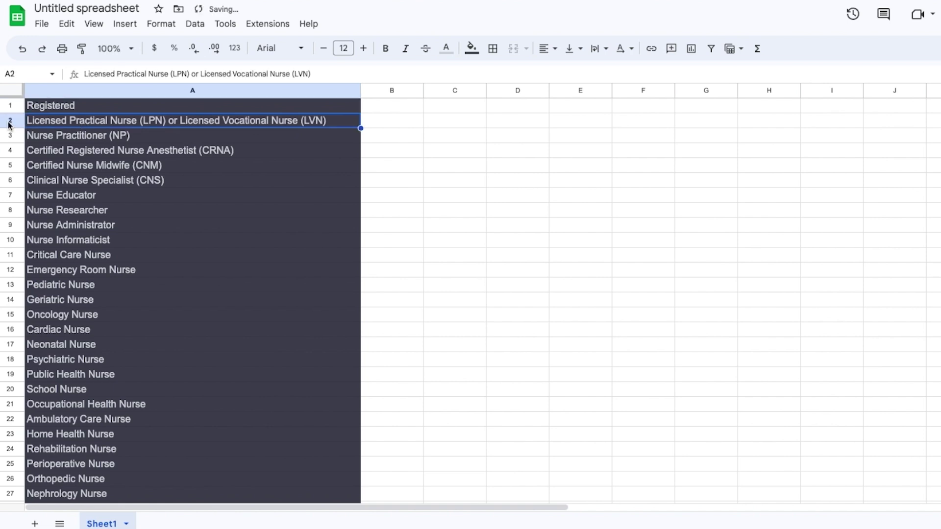
Step: Delete the LPN/LVN and CRNA rows and trim 'Midwife (CNM)' from the Certified entry
right_click(10, 120)
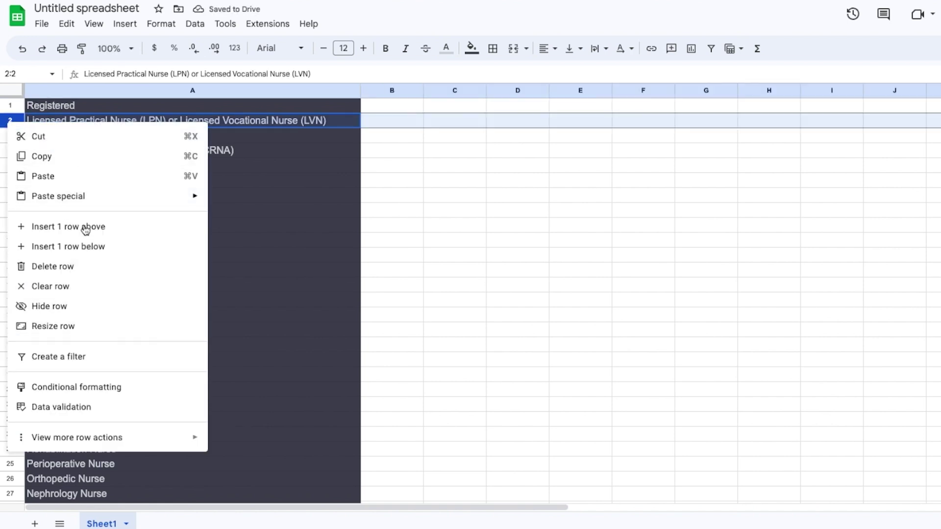
left_click(78, 266)
right_click(10, 135)
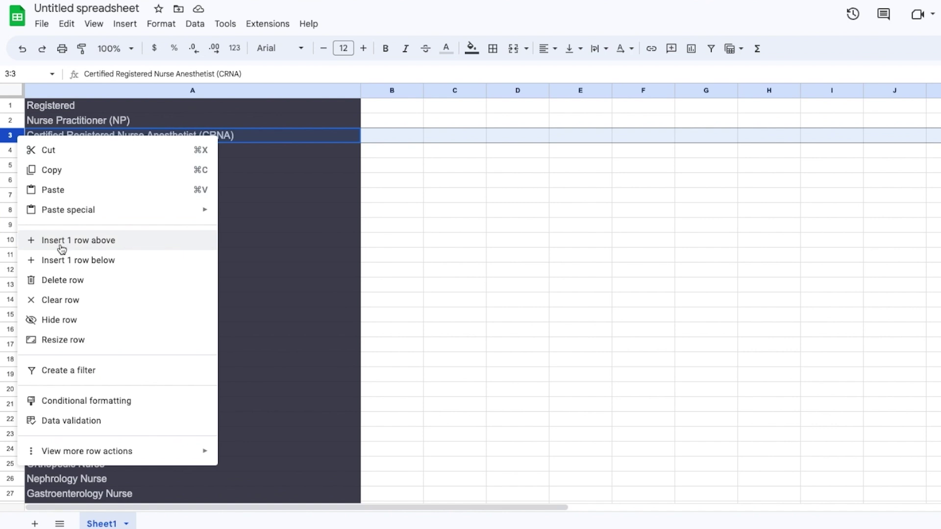
left_click(85, 281)
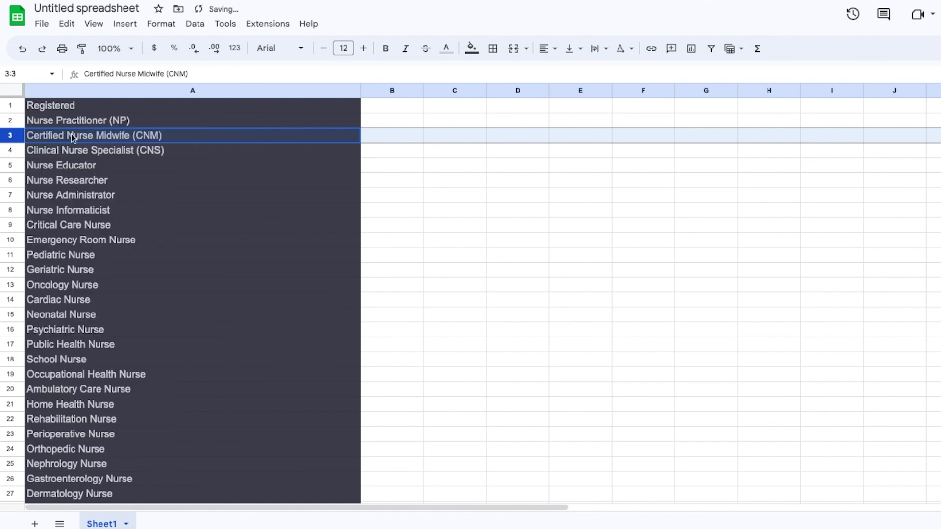
double_click(149, 137)
key("shift+End")
key("BackSpace")
left_click(147, 175)
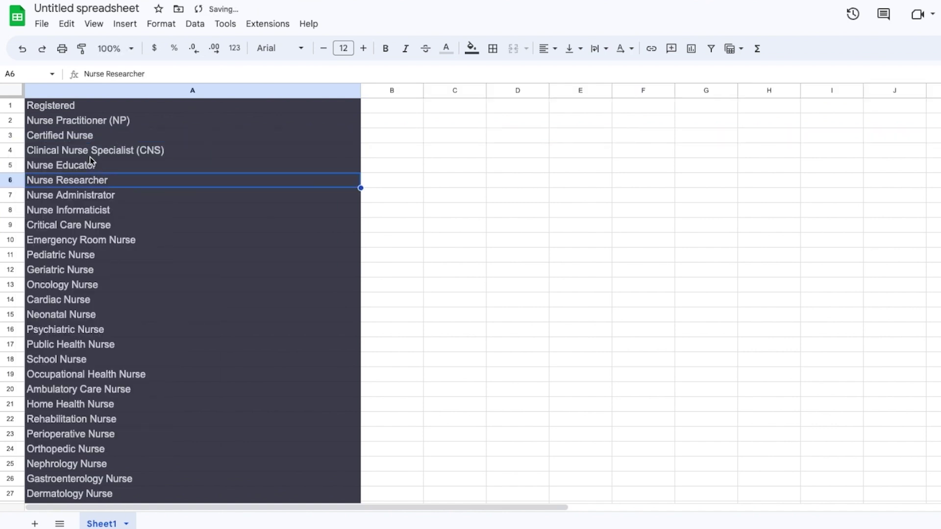
left_click(89, 150)
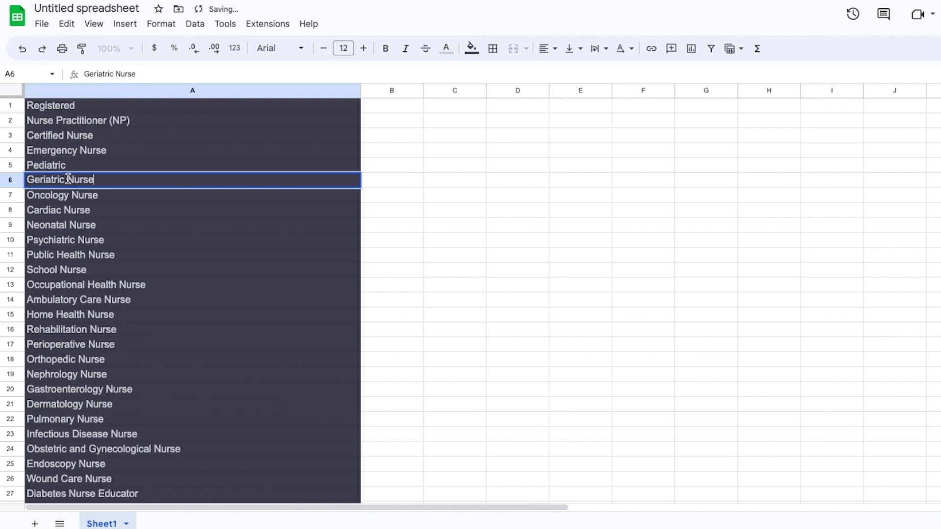
Step: Remove 'Nurse' from the Geriatric, Oncology, Cardiac, Neonatal, Psychiatric, Public Health and School entries
double_click(72, 179)
key("BackSpace")
left_click(76, 195)
double_click(75, 194)
key("BackSpace")
double_click(74, 210)
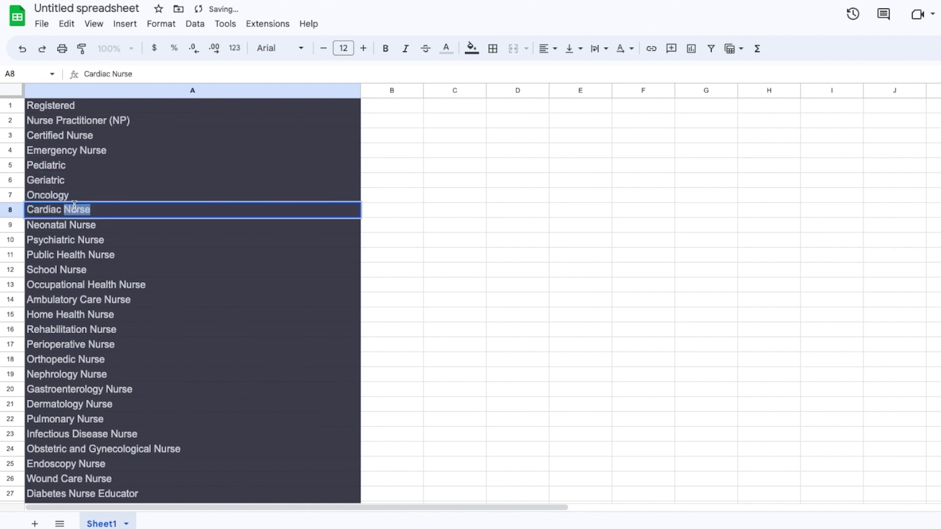
key("BackSpace")
double_click(73, 224)
key("BackSpace")
double_click(84, 240)
key("BackSpace")
double_click(100, 254)
key("BackSpace")
double_click(64, 270)
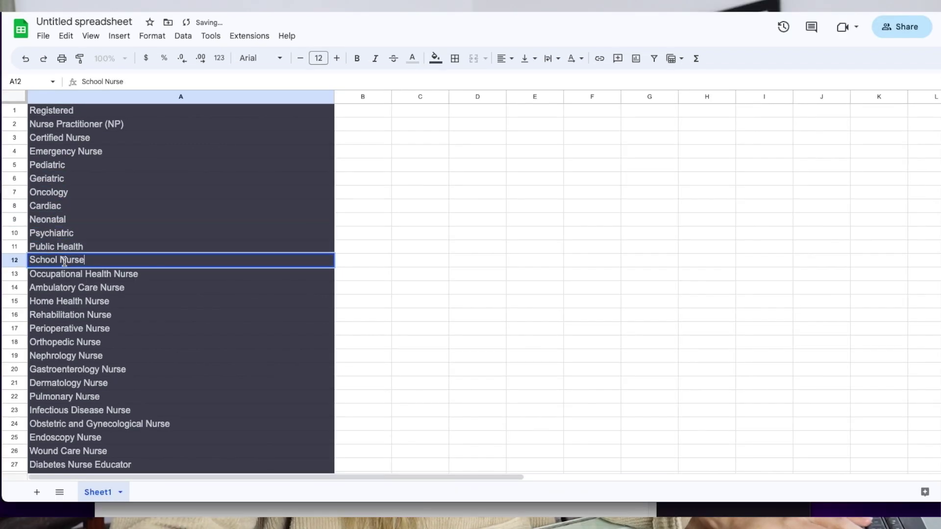
key("BackSpace")
left_click(74, 301)
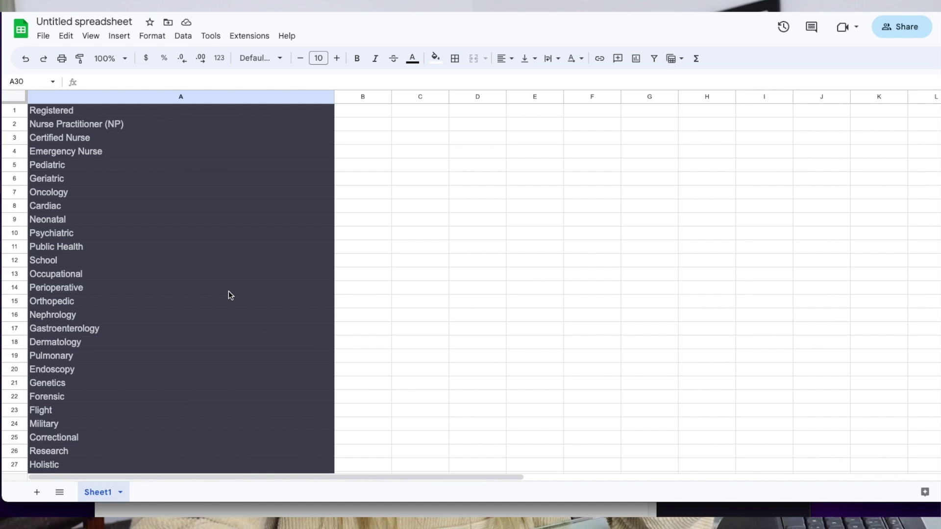
Step: Download the title list as a Comma Separated Values (.csv) file
scroll(175, 292, "down", 8)
scroll(145, 334, "up", 6)
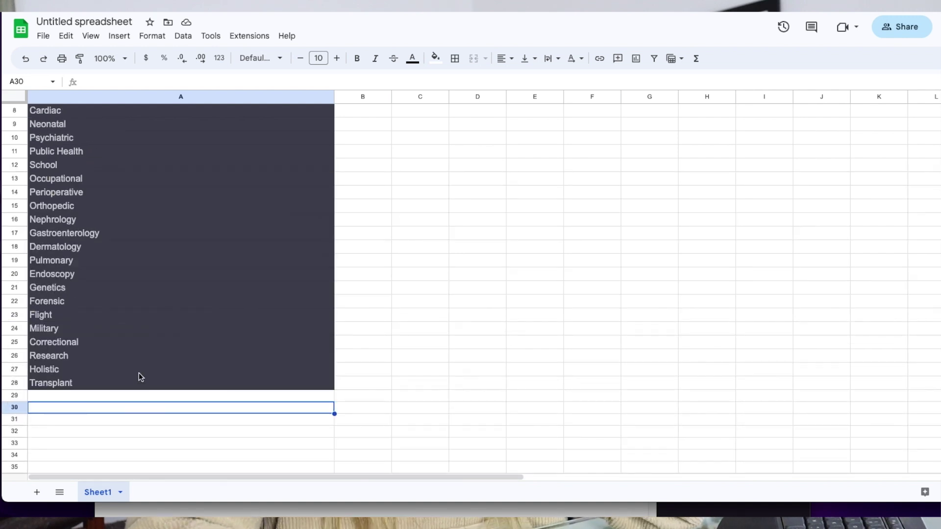
scroll(140, 375, "up", 3)
left_click(43, 36)
mouse_move(109, 175)
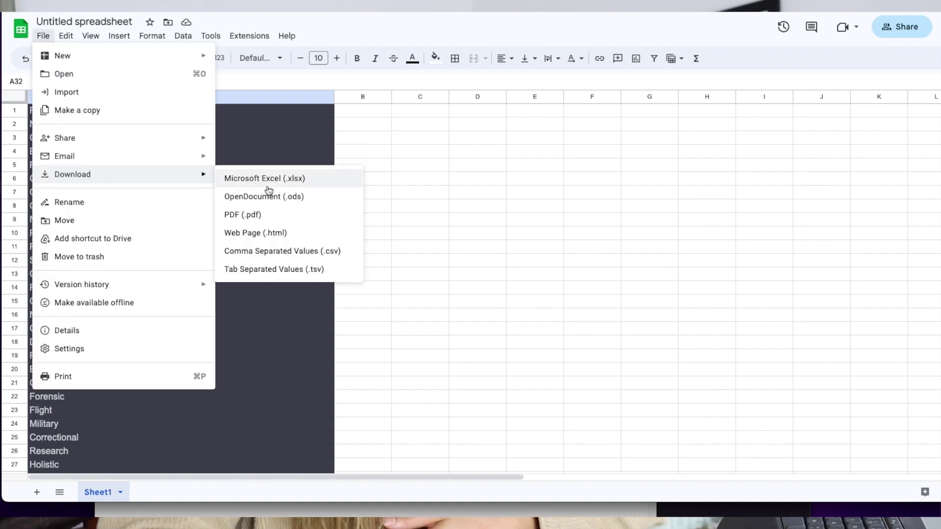
left_click(326, 251)
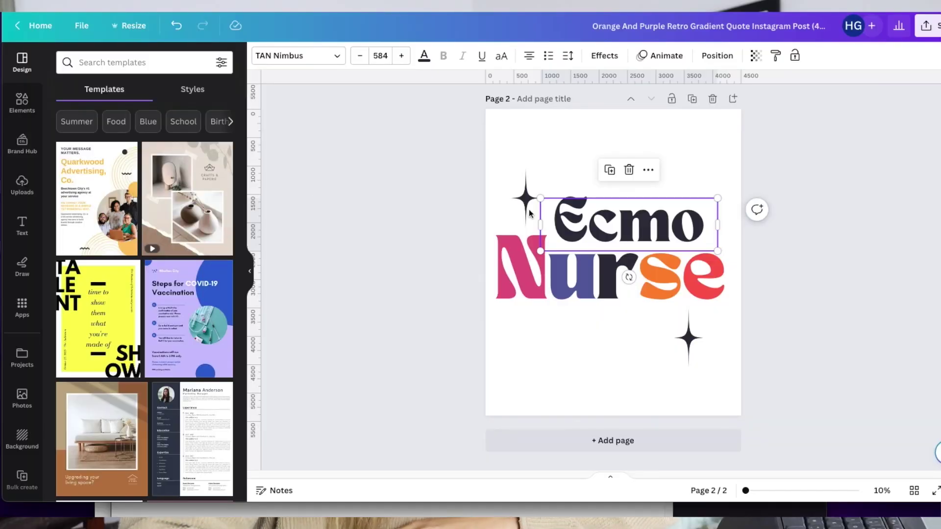
Step: Launch Bulk create from the More from Canva section of Apps
left_click(22, 308)
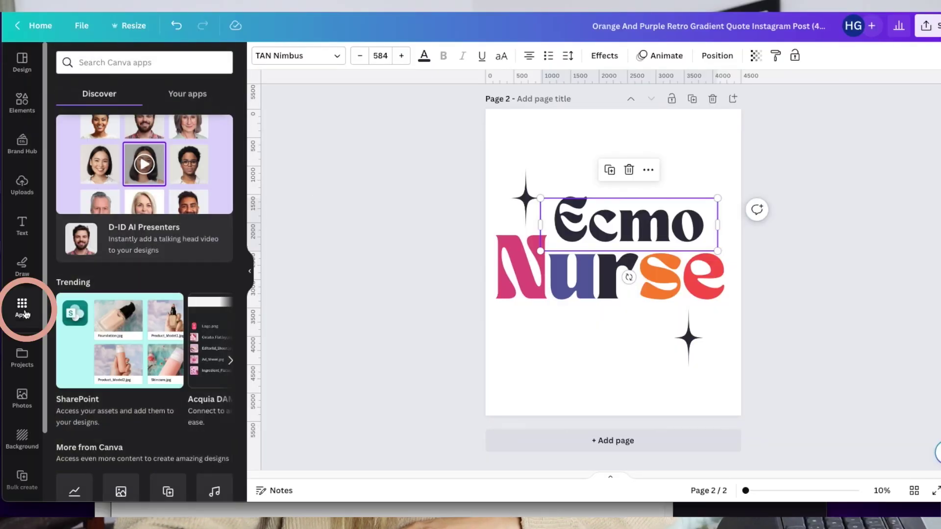
scroll(137, 172, "down", 6)
left_click(167, 171)
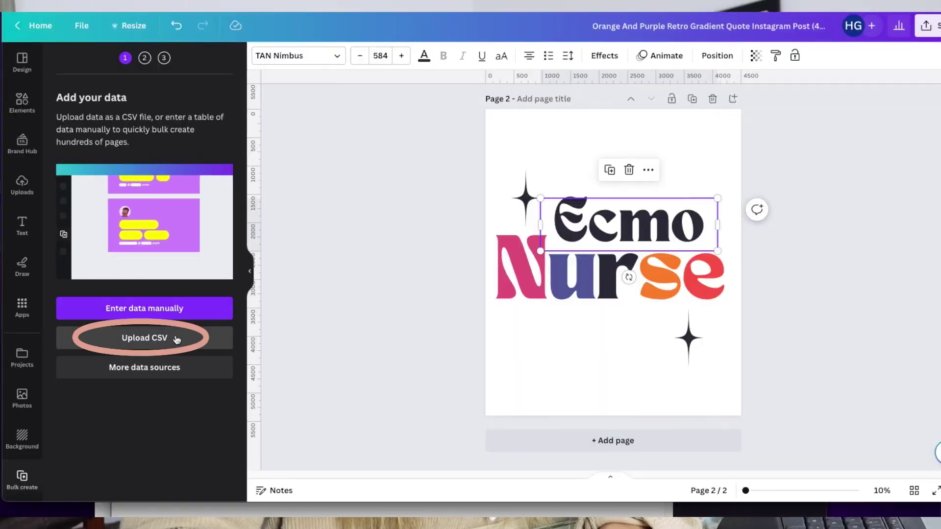
Step: Upload the newest nurse-titles CSV from Downloads into Bulk create
left_click(175, 338)
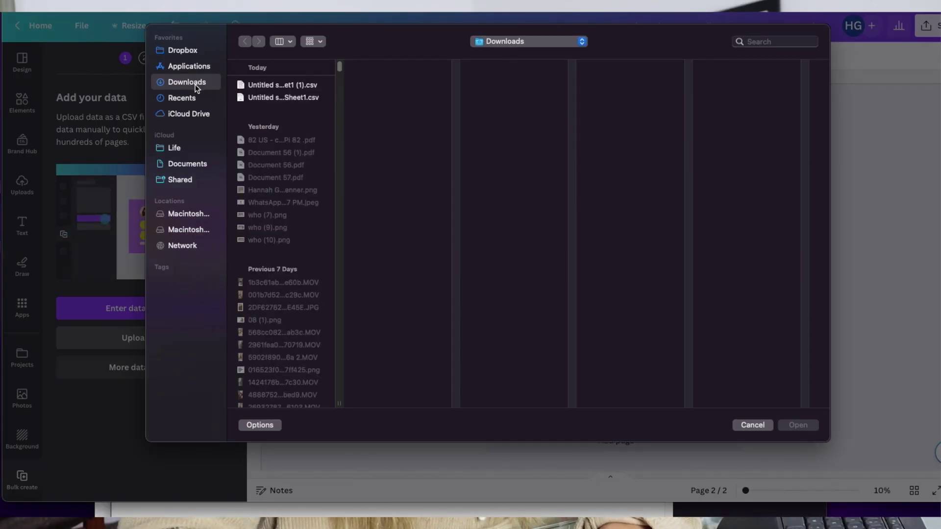
left_click(313, 85)
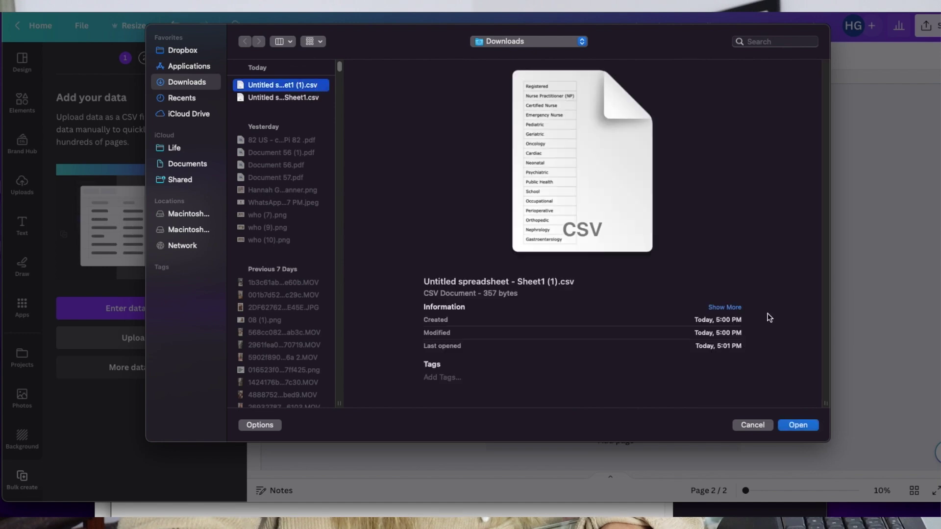
left_click(796, 425)
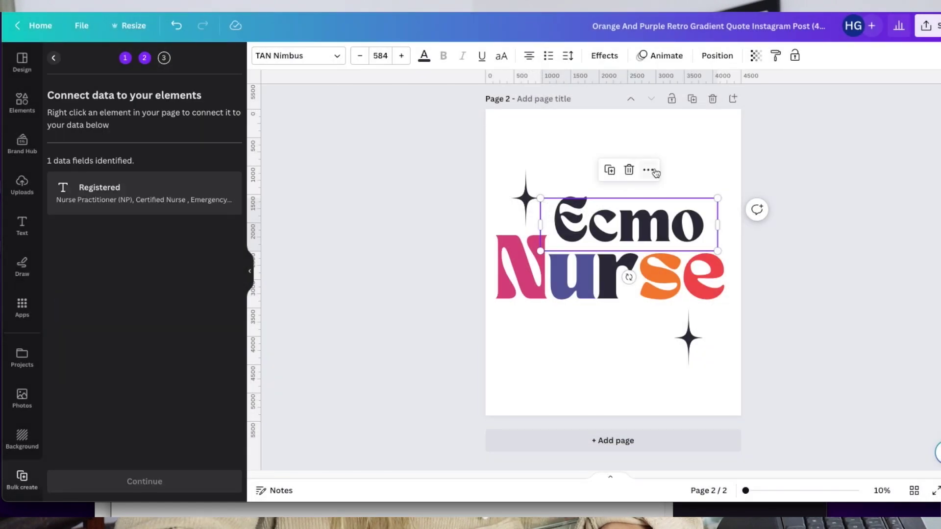
Step: Connect the Ecmo text to the Registered data field and continue to applying data
left_click(654, 171)
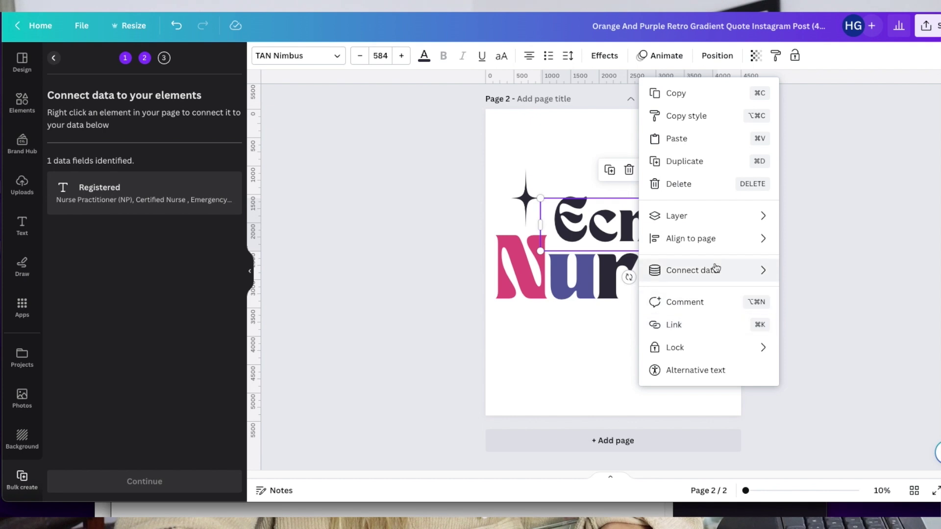
mouse_move(715, 269)
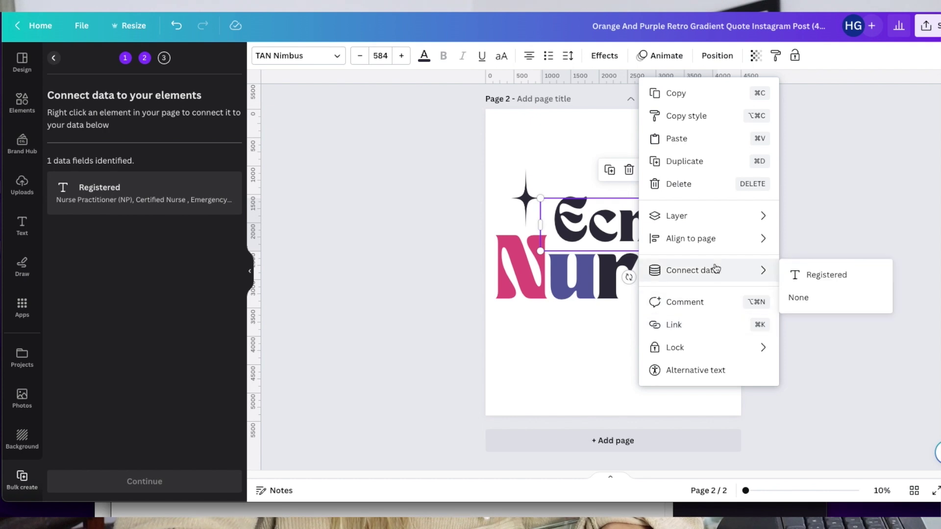
left_click(855, 274)
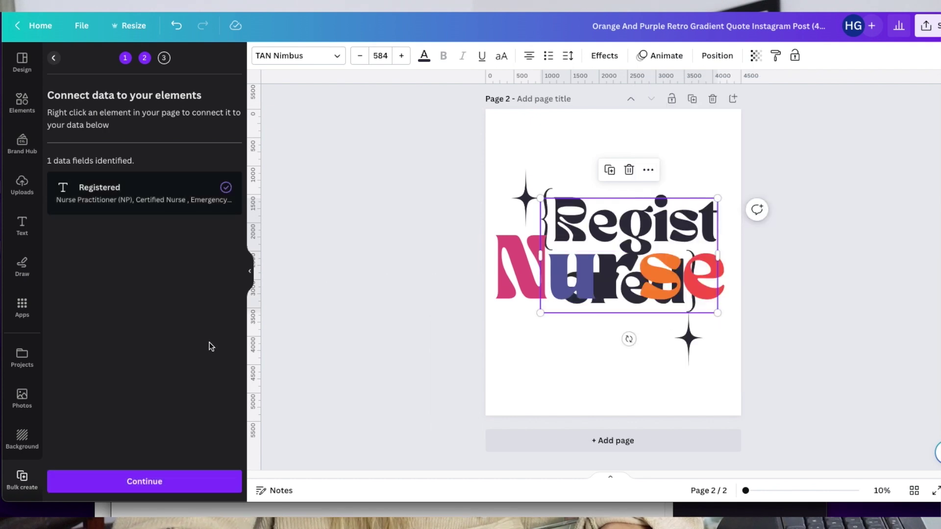
left_click(136, 482)
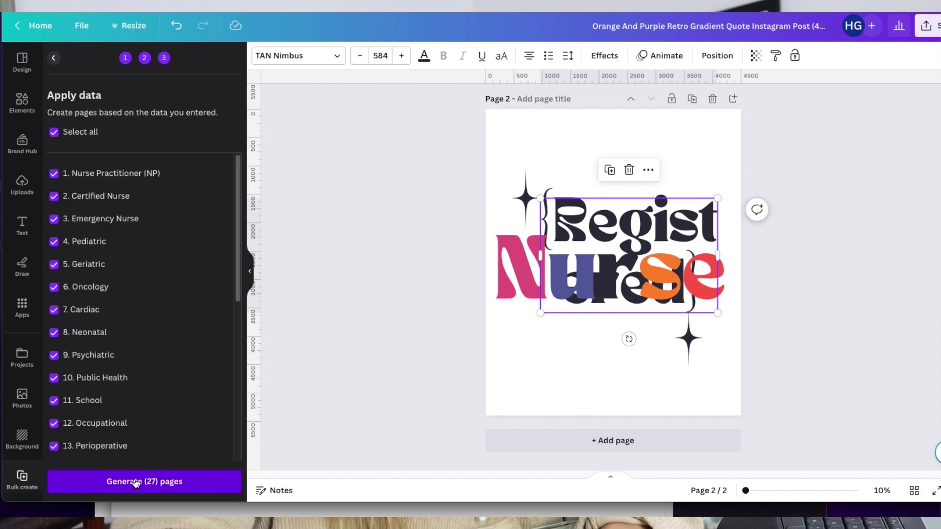
Step: Delete the unused gradient Page 1
scroll(679, 200, "up", 5)
scroll(679, 200, "down", 5)
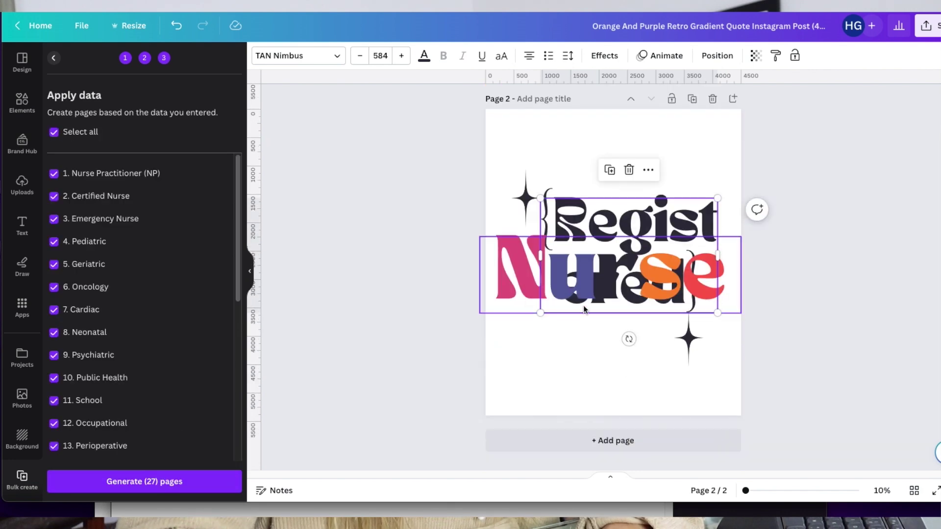
scroll(743, 258, "up", 5)
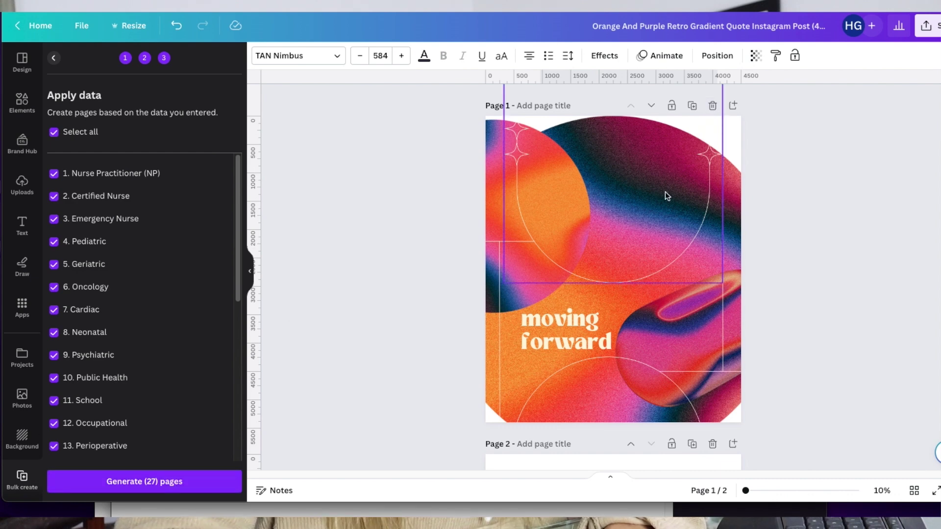
left_click(713, 106)
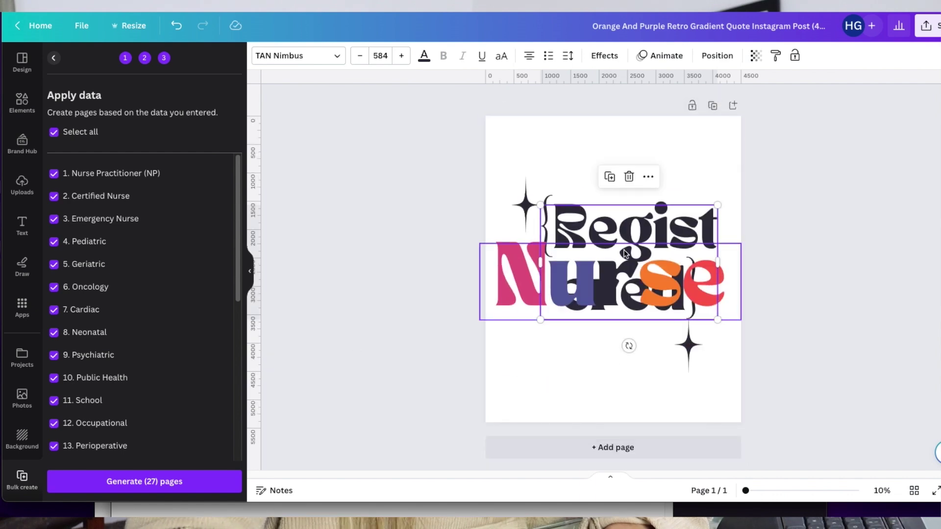
Step: Make the Registered text one smaller line without the '{' brace, centred above Nurse
left_click_drag(718, 252, 935, 231)
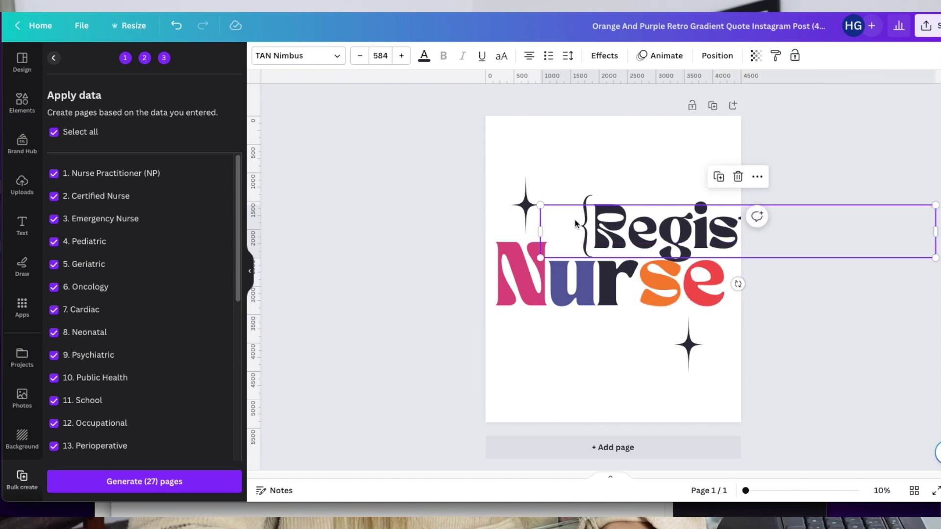
left_click(599, 226)
key("BackSpace")
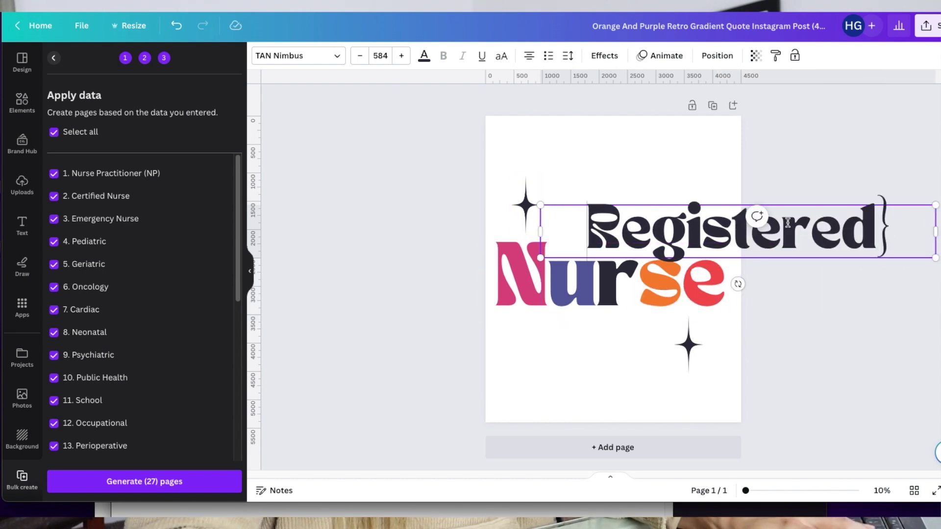
left_click_drag(935, 205, 776, 225)
key("Escape")
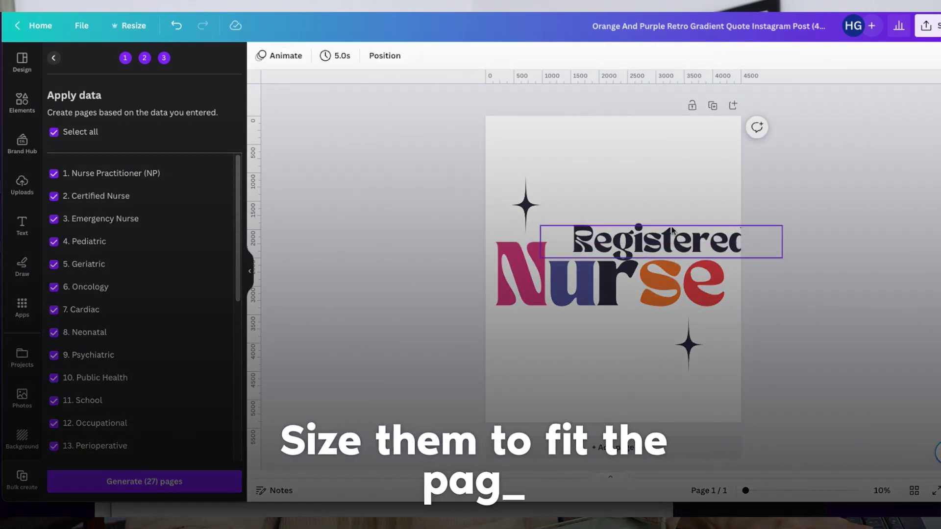
mouse_move(671, 226)
left_mouse_down()
mouse_move(646, 202)
mouse_move(654, 222)
left_mouse_up()
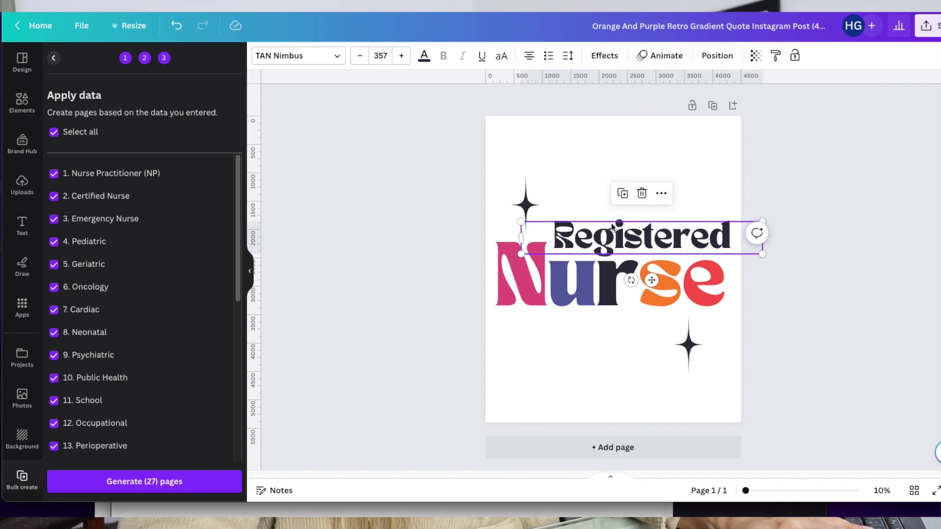
left_click_drag(764, 219, 759, 221)
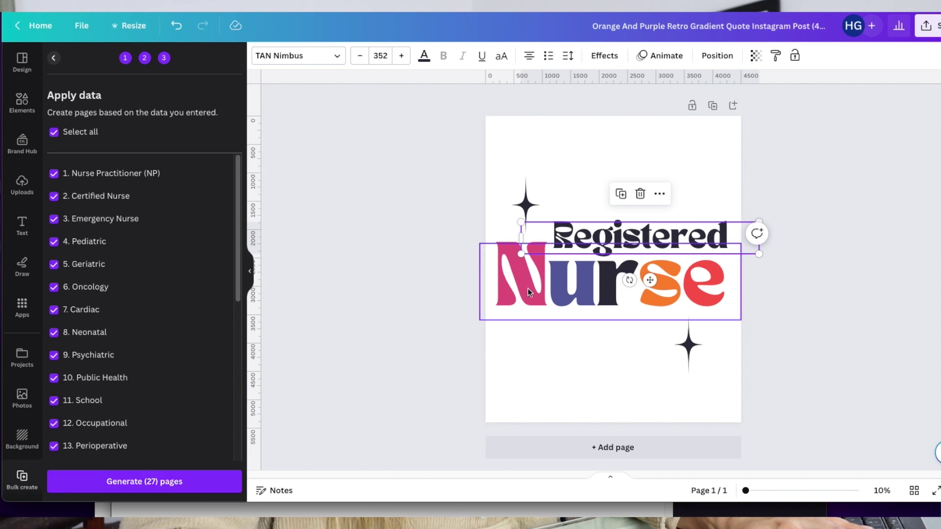
left_click_drag(689, 237, 689, 233)
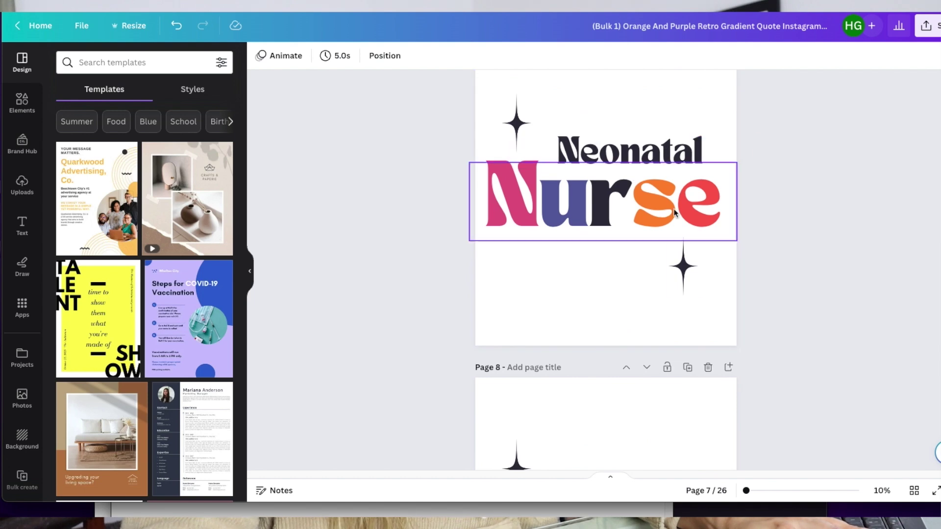
Step: Shrink the Public Health title on page 9 and align it above Nurse
scroll(637, 192, "down", 5)
left_click(665, 150)
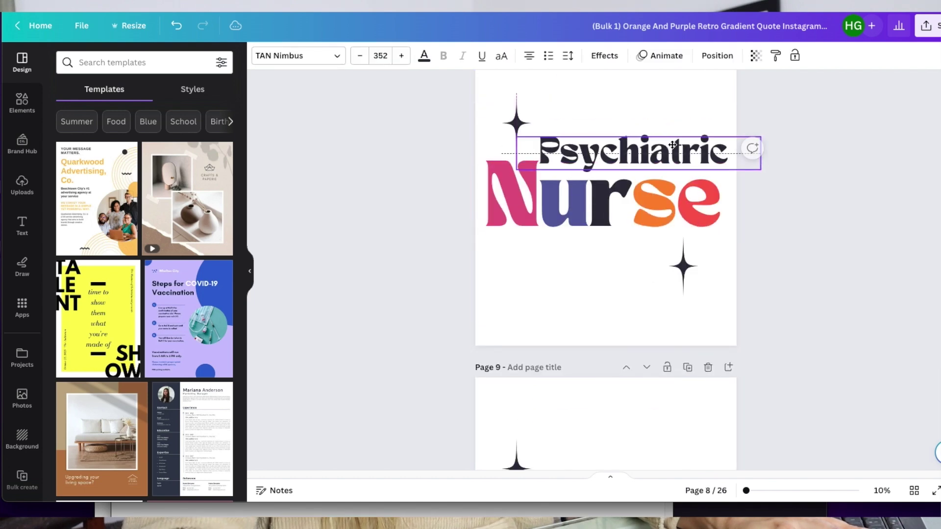
scroll(671, 279, "down", 2)
scroll(670, 279, "down", 2)
left_click(667, 297)
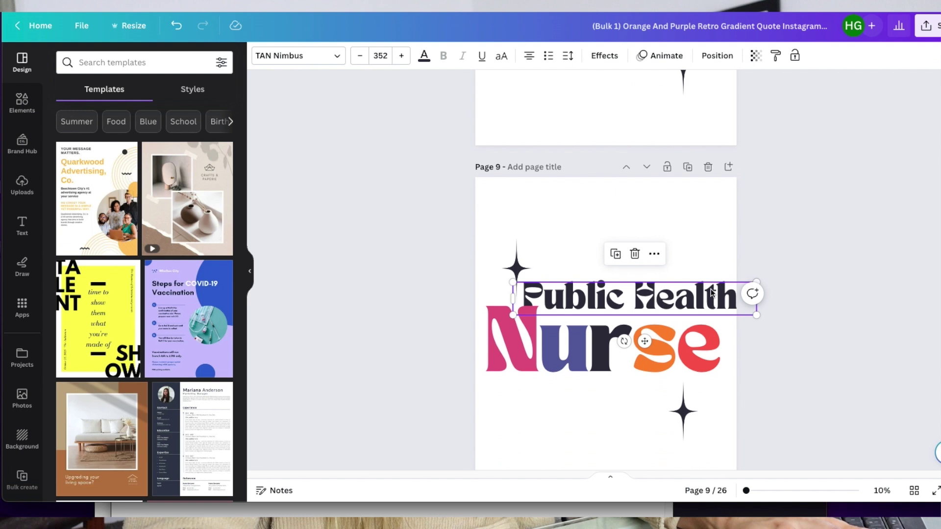
left_click_drag(513, 315, 539, 313)
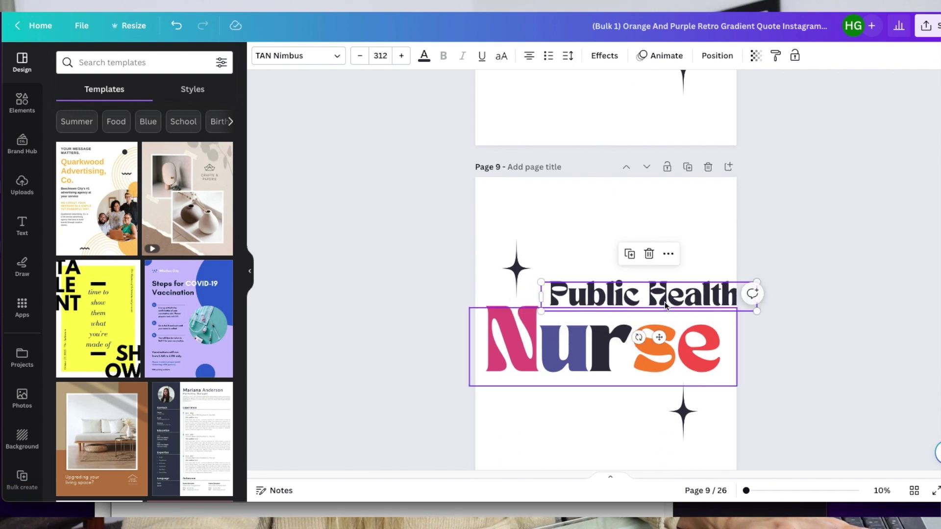
left_click_drag(686, 296, 636, 285)
left_click(759, 264)
Step: Check the School, Occupational and Correctional titles on the later pages
scroll(804, 288, "down", 5)
scroll(833, 226, "down", 3)
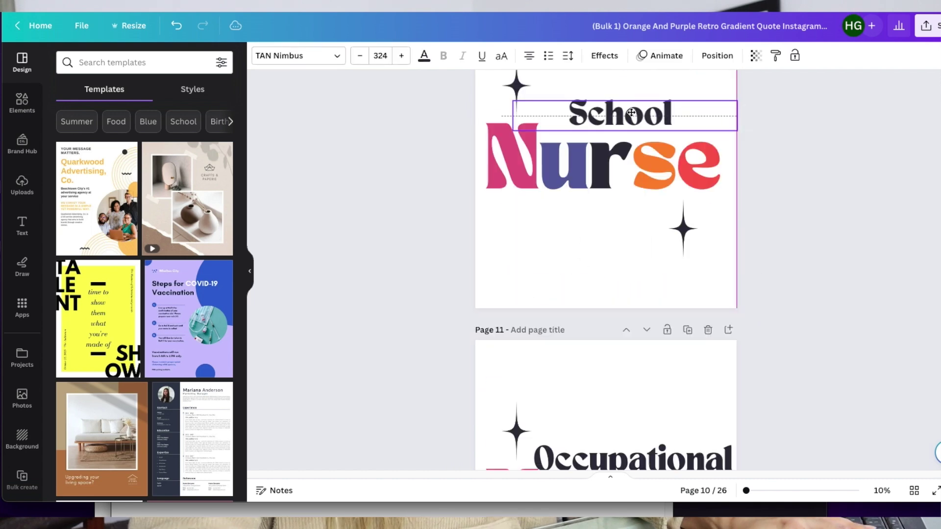
left_click(837, 224)
scroll(842, 257, "down", 4)
left_click(524, 223)
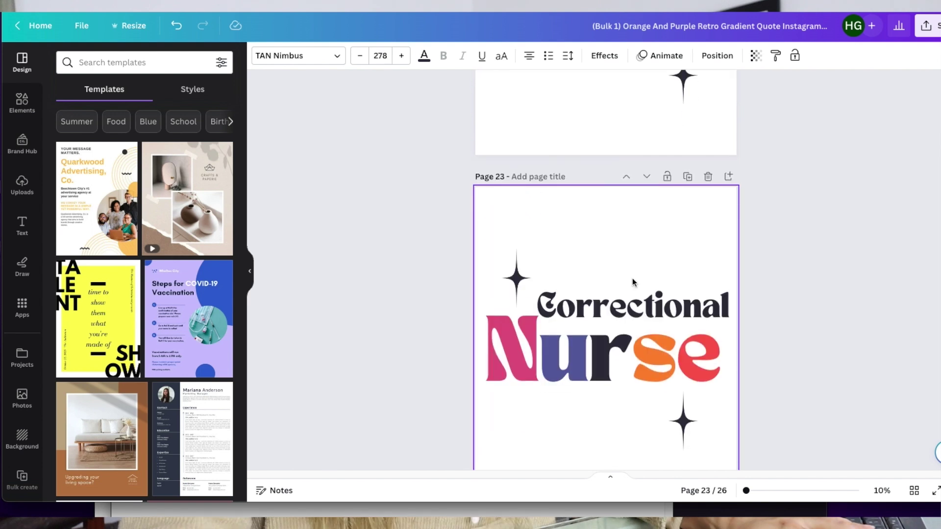
scroll(647, 304, "down", 1)
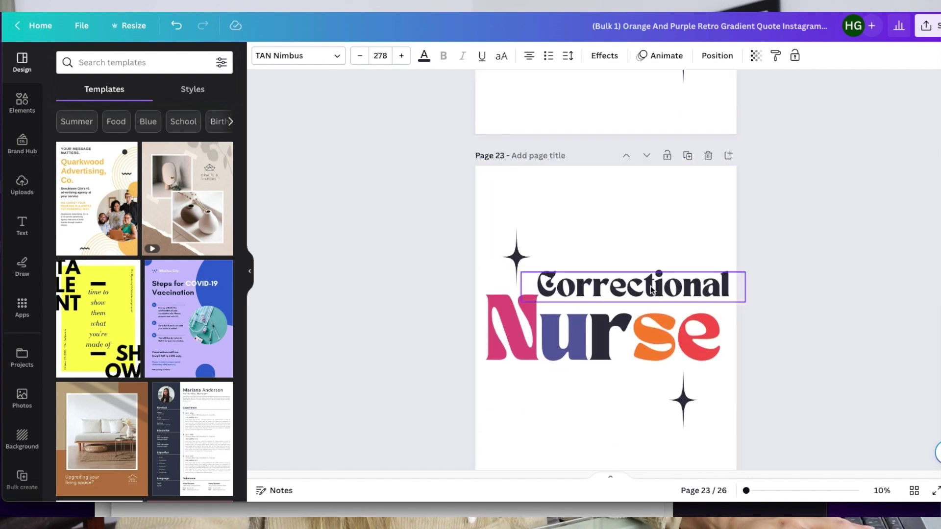
left_click(859, 290)
Step: Download all 26 pages as PNGs with a transparent background
left_click(911, 25)
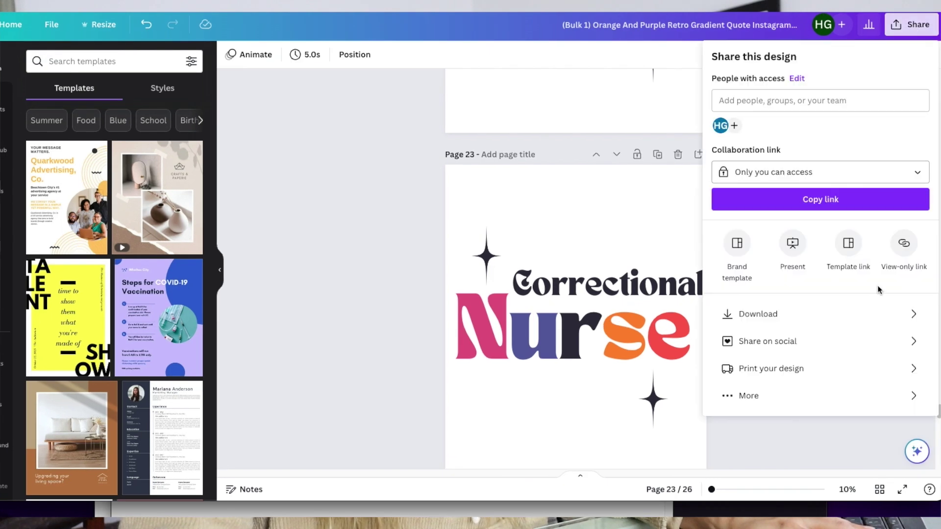
left_click(909, 314)
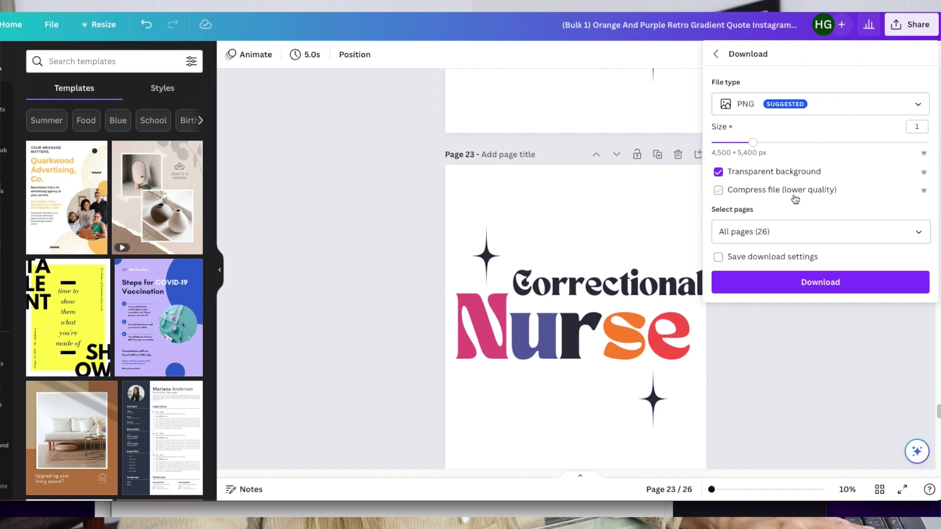
left_click(834, 283)
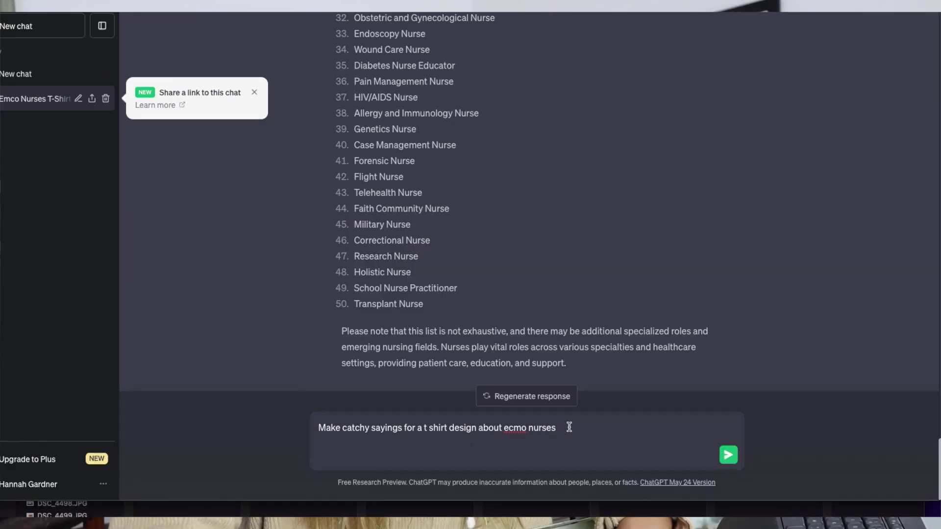
Step: Remove the stray line break and send the ECMO nurse T-shirt sayings prompt
key("BackSpace")
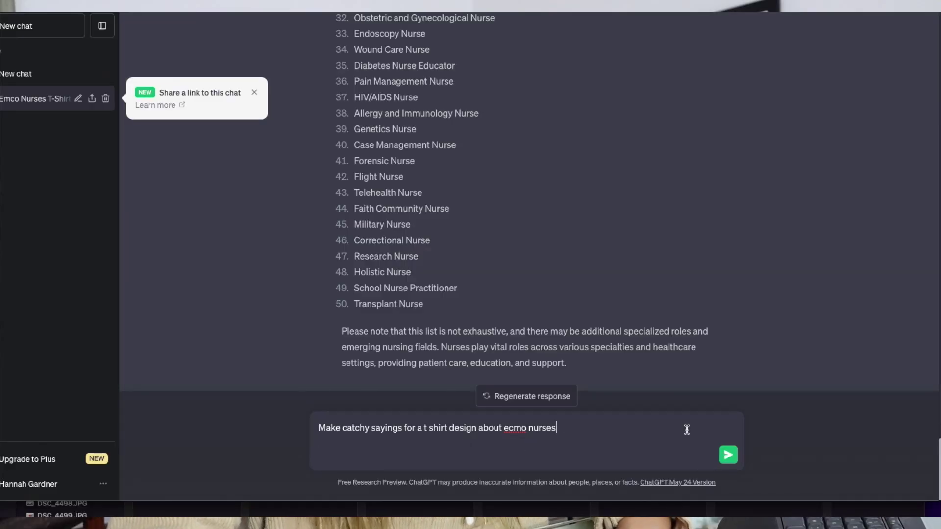
left_click(734, 464)
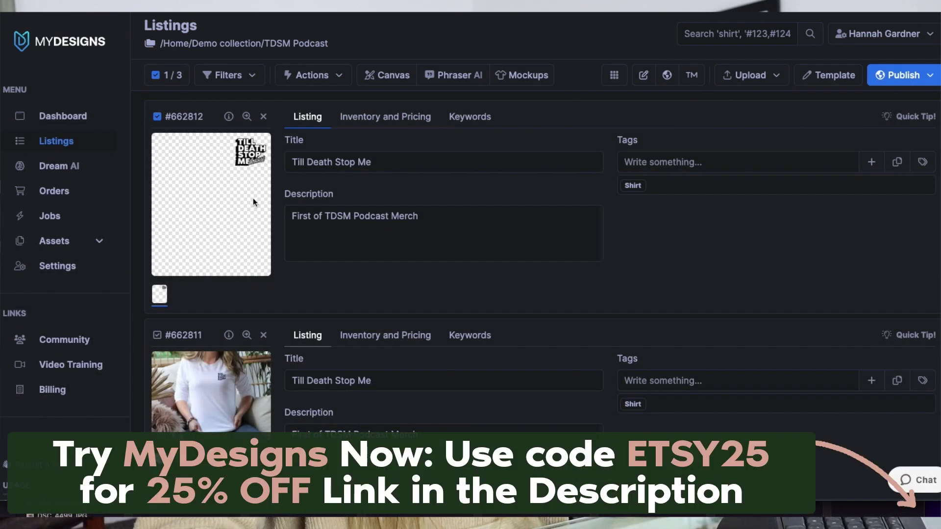
Step: Upload the design files 1.png through 26.png to MyDesigns using Upload All
left_click(754, 101)
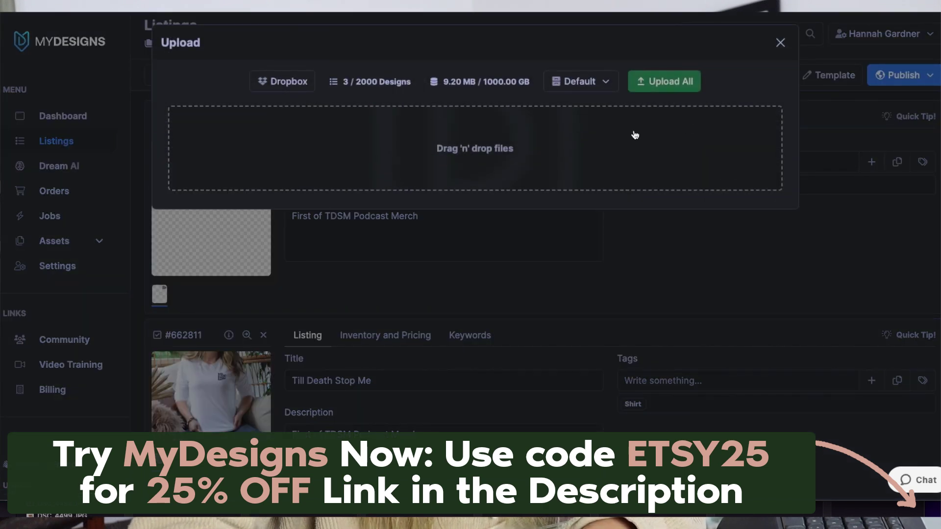
left_click(508, 174)
left_click_drag(282, 84, 273, 414)
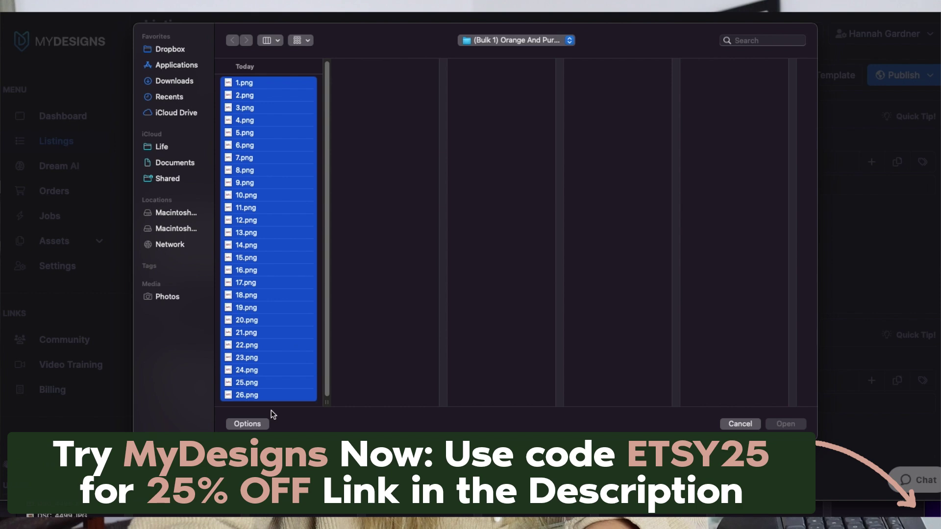
key("Return")
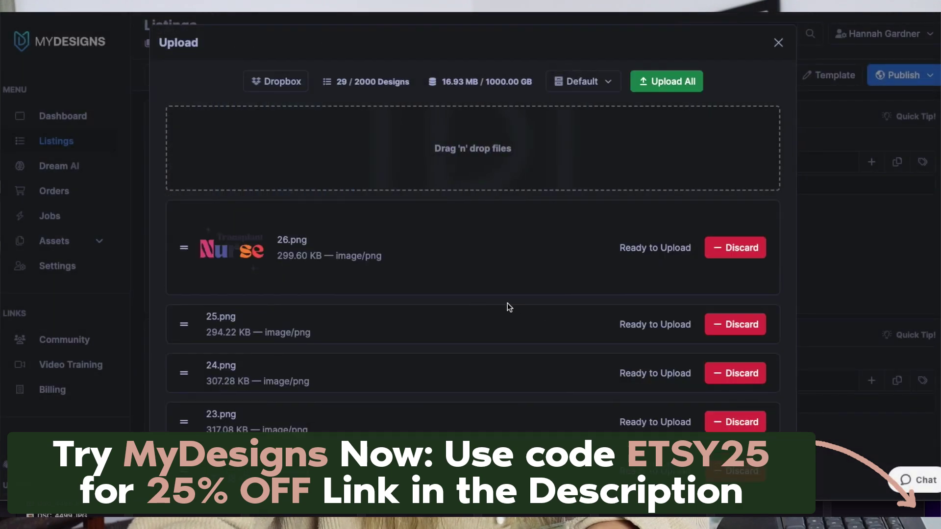
left_click(666, 81)
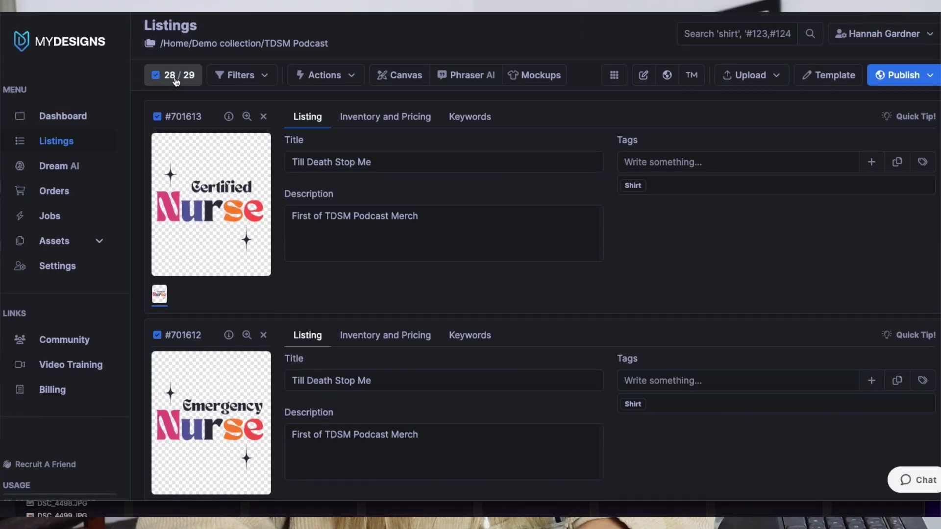
Step: Select the 28 listings by adjusting the end of the selection range
left_click(179, 80)
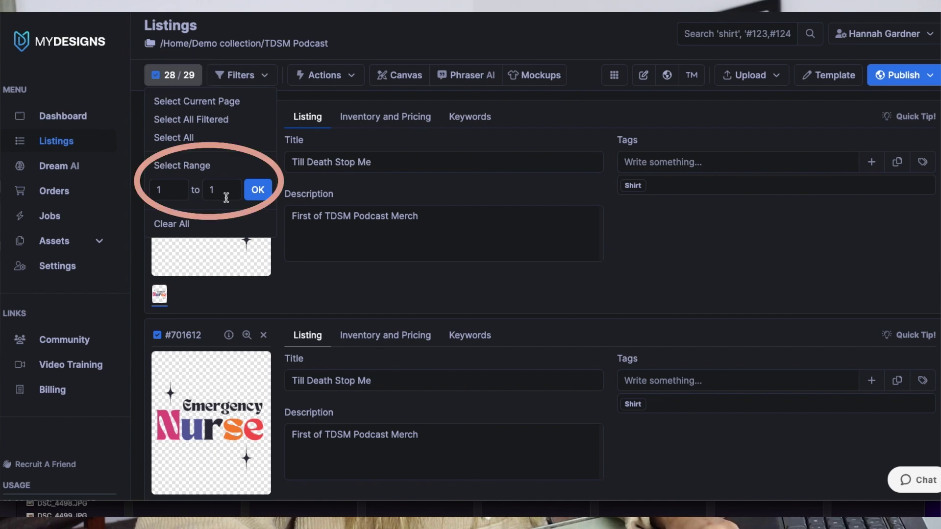
left_click(358, 191)
scroll(351, 193, "down", 20)
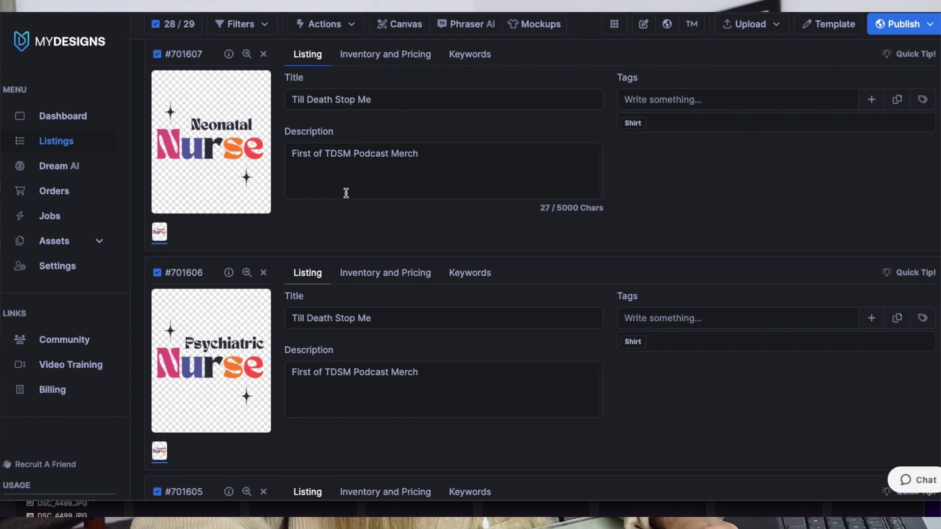
scroll(348, 198, "down", 15)
scroll(270, 275, "up", 20)
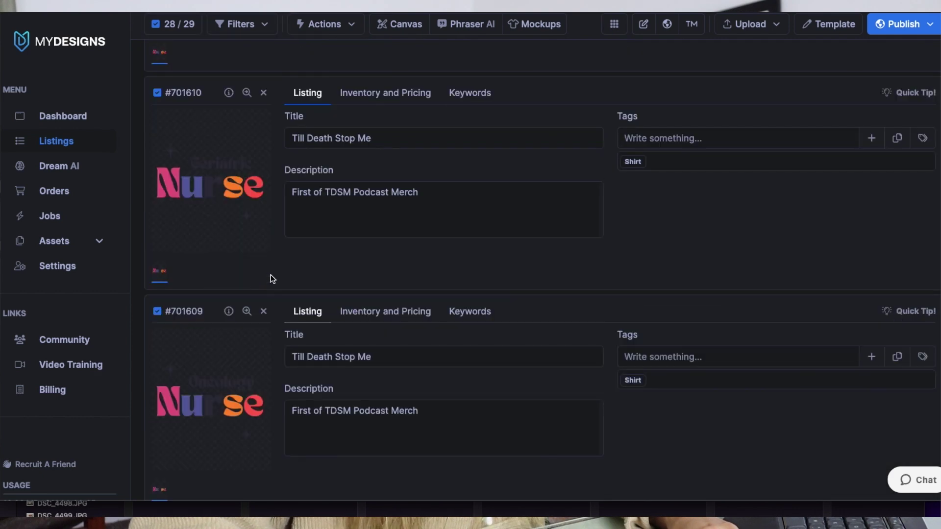
left_click(176, 75)
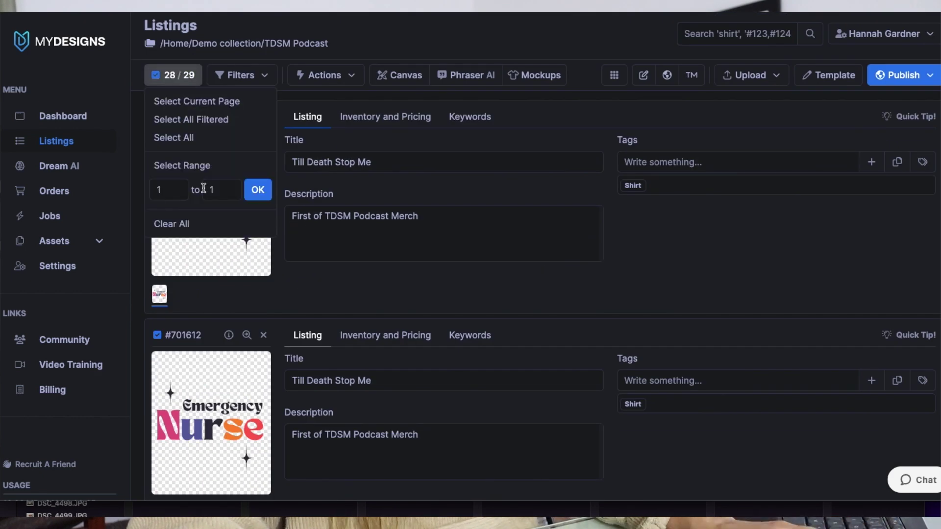
left_click(221, 187)
key("BackSpace")
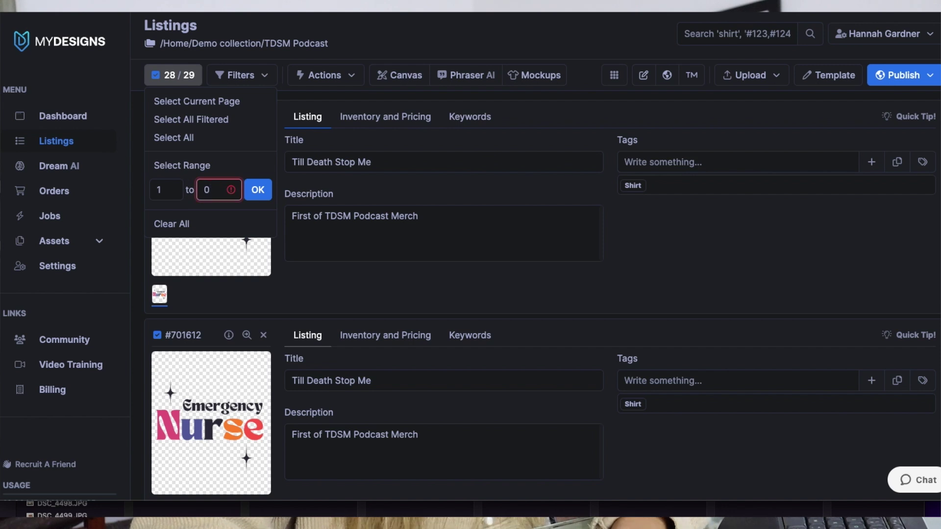
left_click(257, 191)
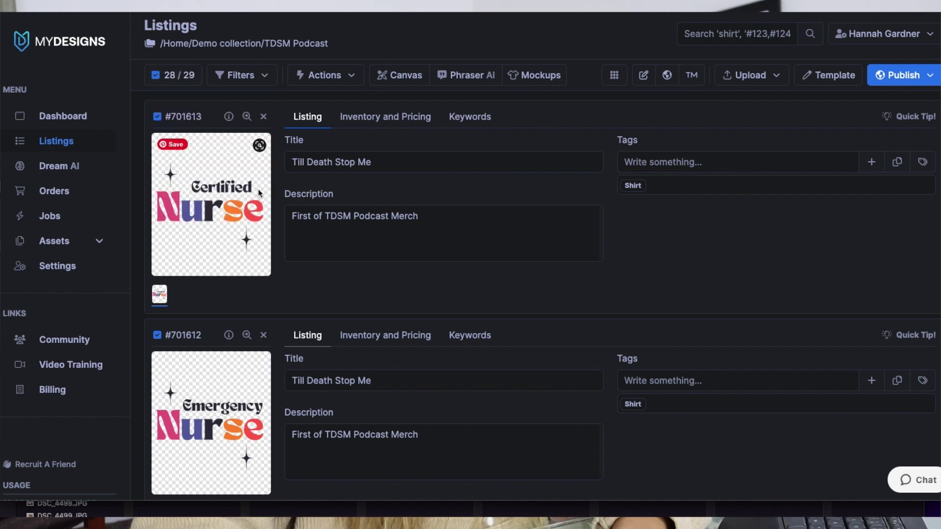
Step: In Bulk Edit, choose the Title field and paste the retro Nurse listing title
left_click(325, 75)
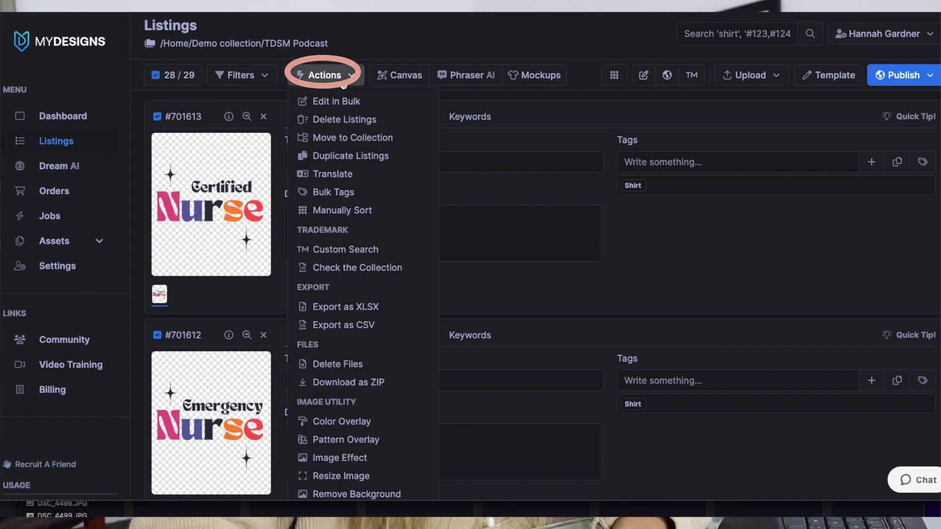
left_click(372, 101)
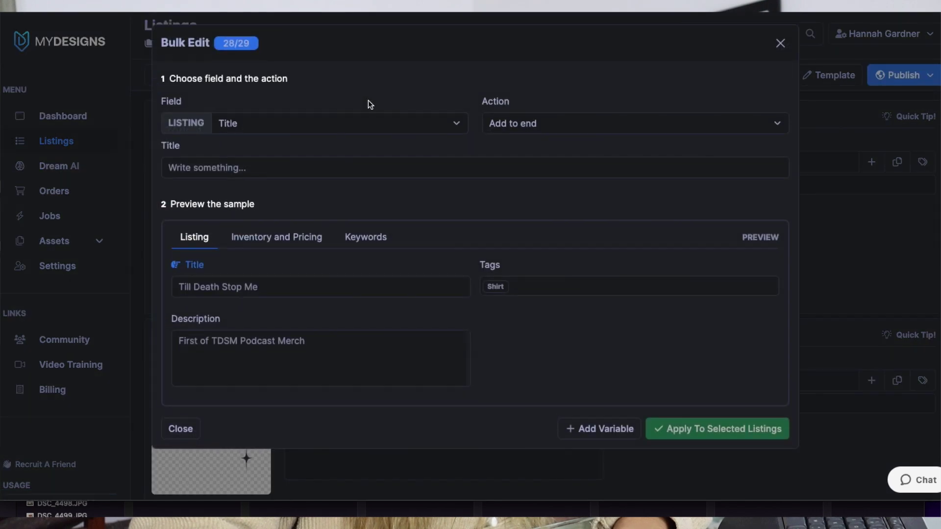
left_click(291, 128)
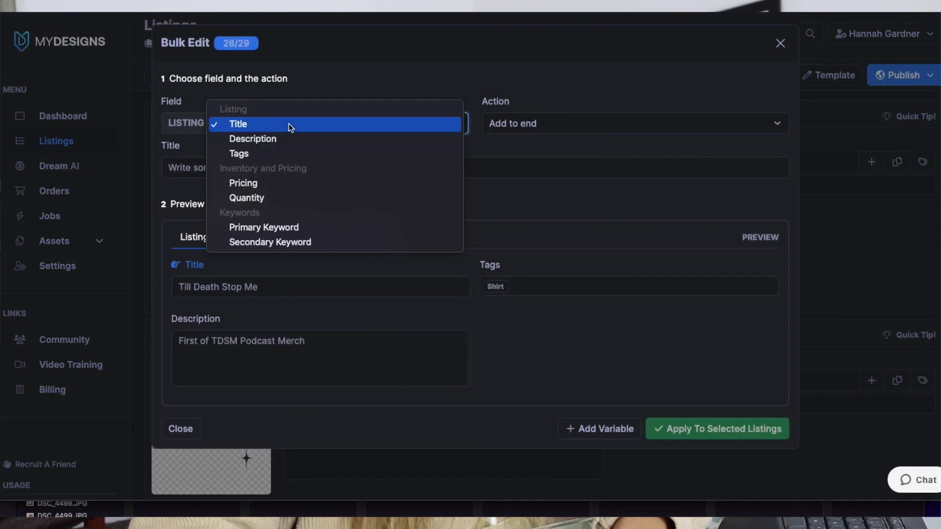
left_click(246, 123)
type("Nurse")
key("BackSpace")
key("BackSpace")
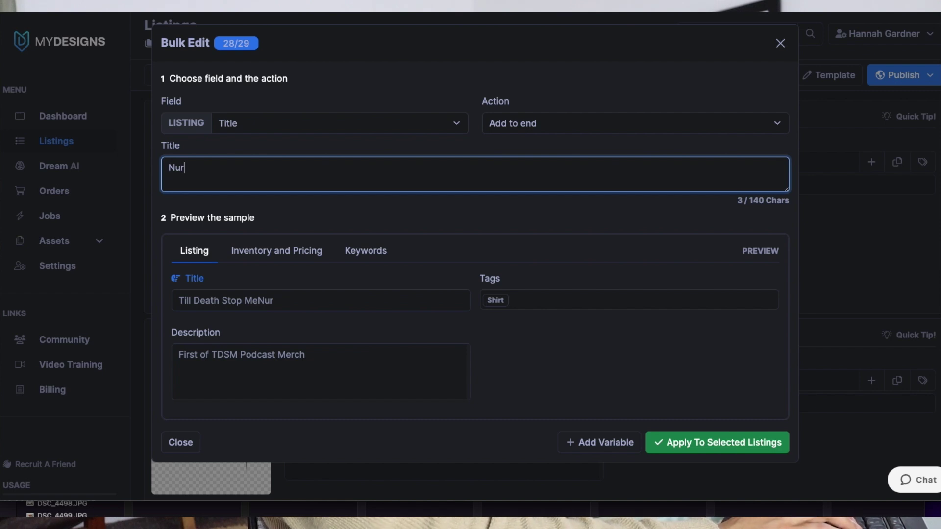
key("ctrl+a")
type("Nurse Retro Shirt, Groovy Shirts, Retro Ecmo Nurse Tshirt, ECMO Nurse Shirt, Ecmo Gifts")
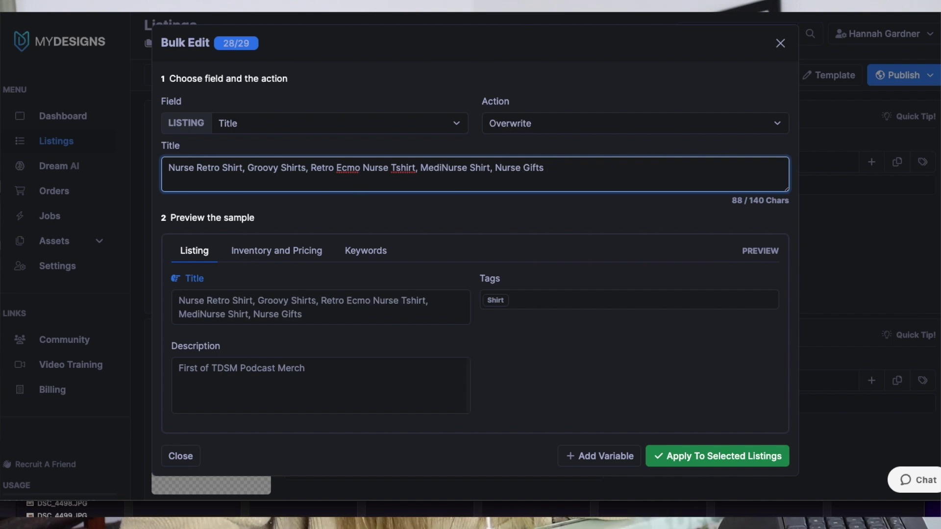
type("cal")
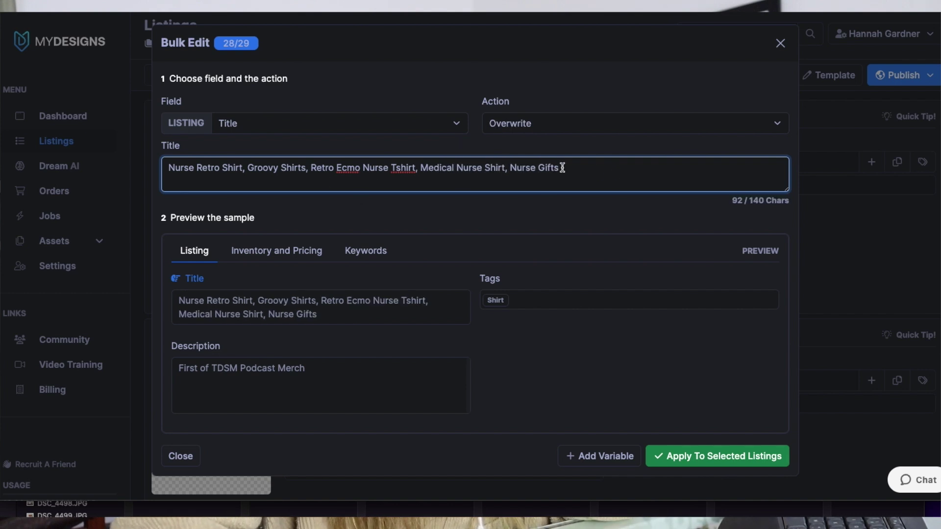
Step: Overwrite the title on the selected listings and confirm the update of all 28
left_click(637, 129)
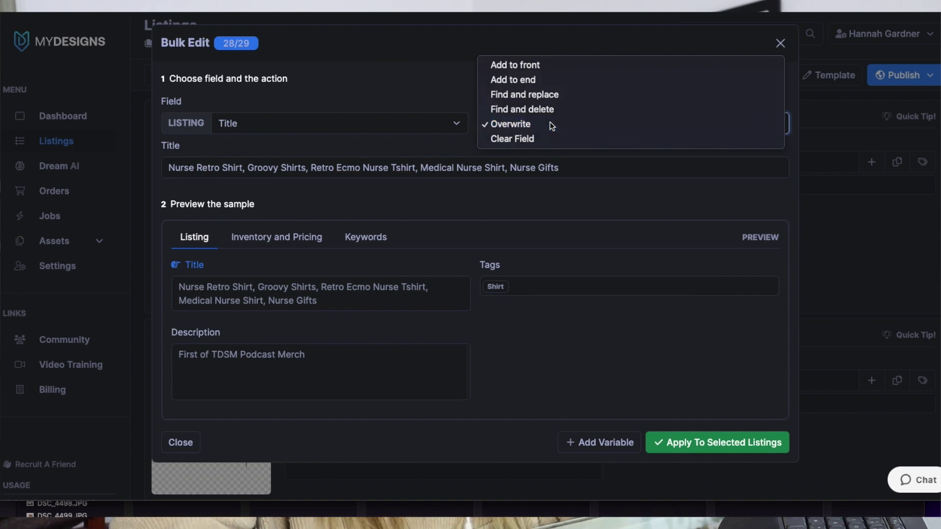
left_click(551, 124)
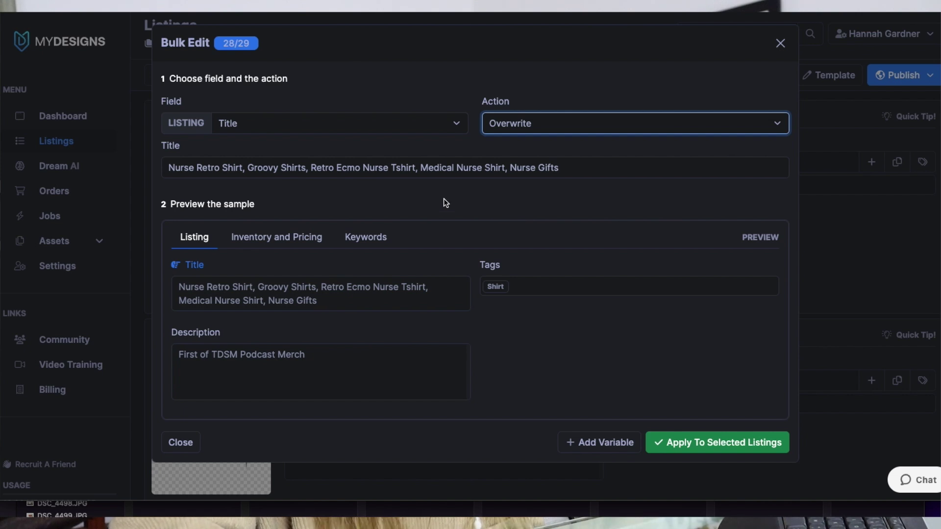
left_click(646, 414)
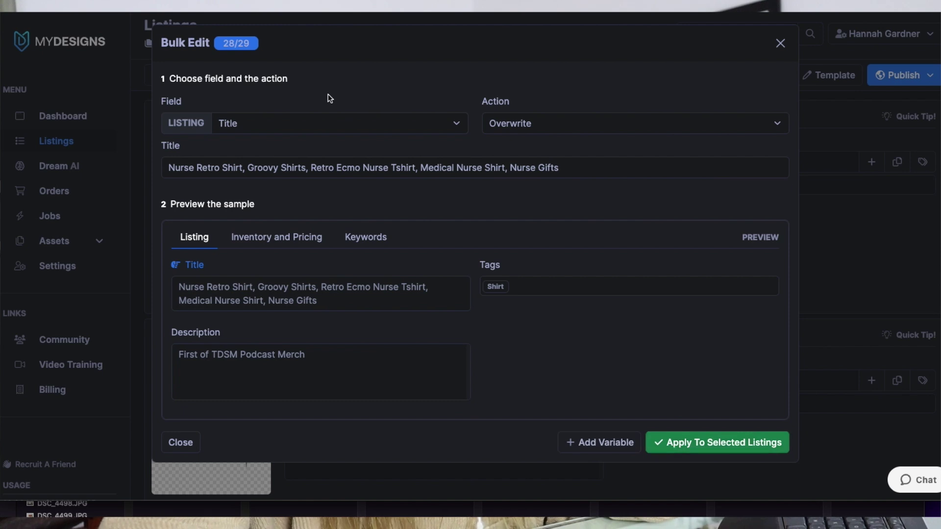
left_click(763, 443)
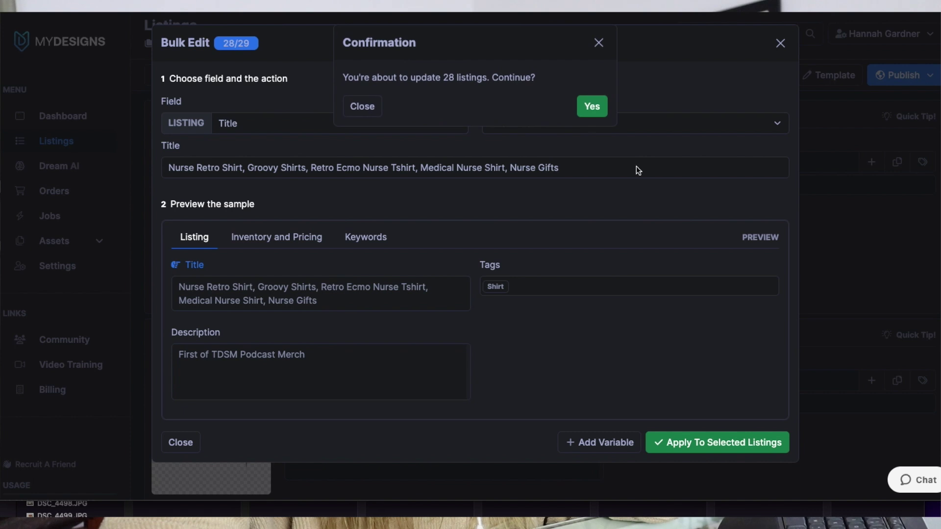
left_click(591, 106)
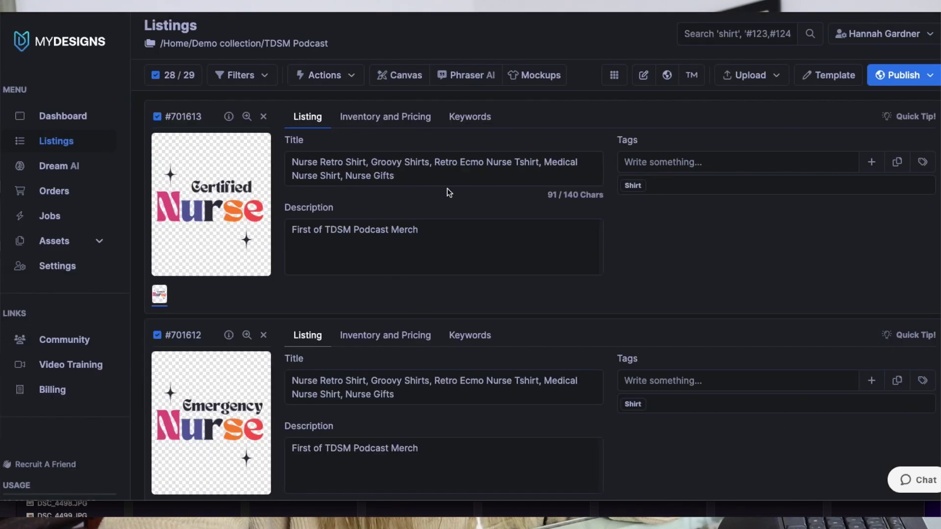
left_click(330, 81)
Step: Bulk-edit the Description field to 'Nurse Shirt' with Overwrite, and confirm for 28 listings
left_click(323, 101)
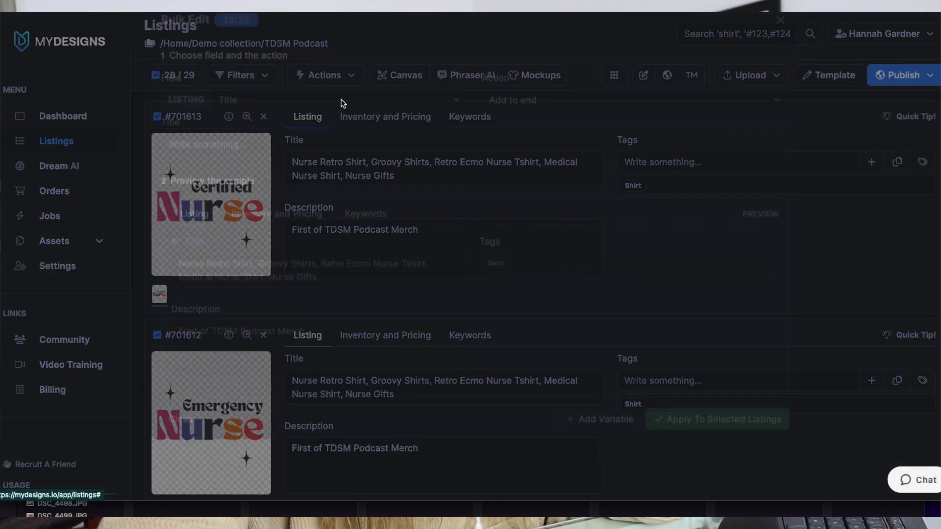
left_click(325, 122)
left_click(316, 139)
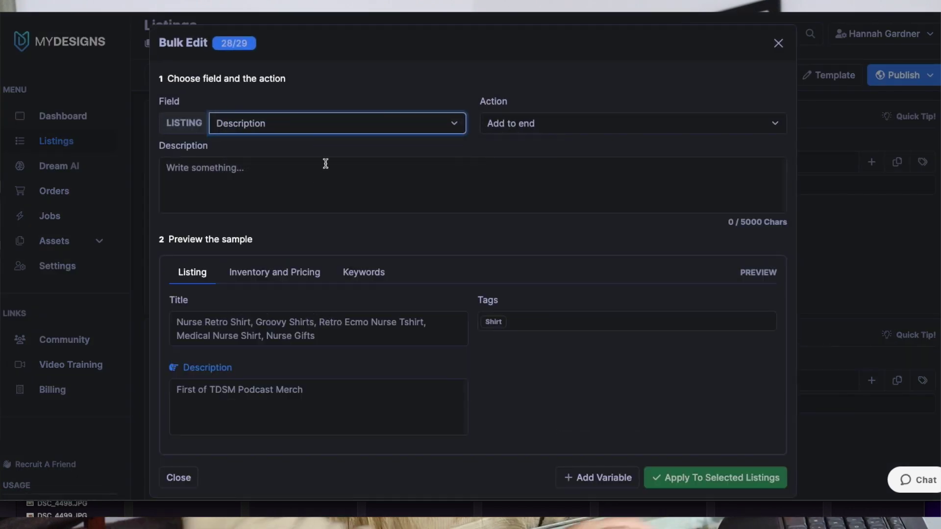
left_click(265, 175)
type("4")
key("BackSpace")
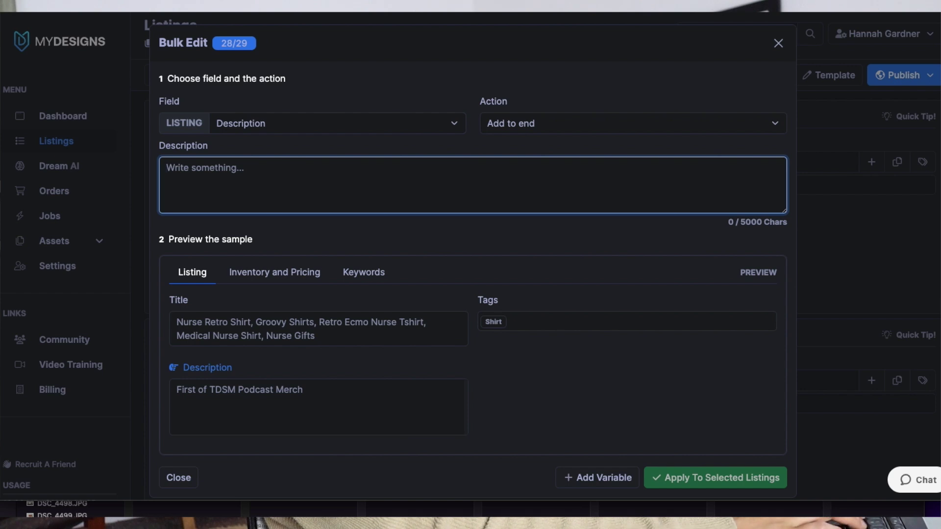
type("Nurse Shirt")
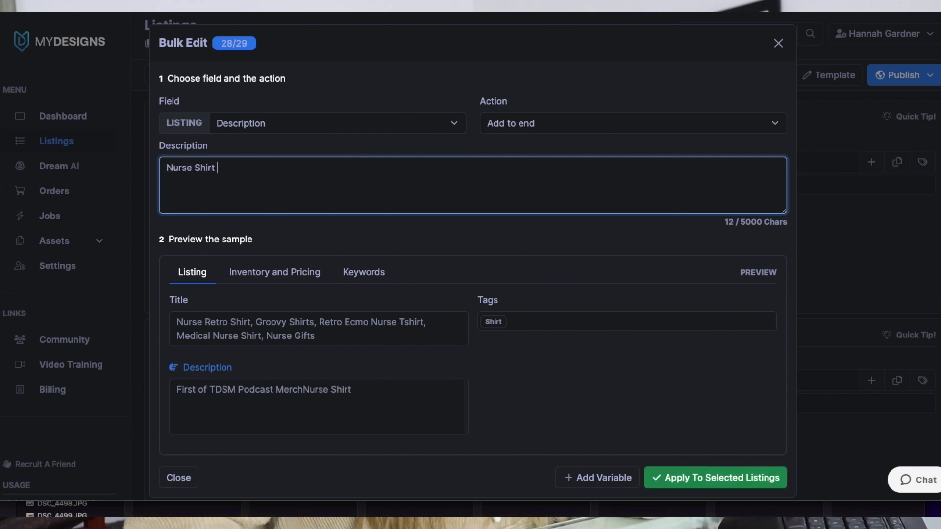
left_click(539, 123)
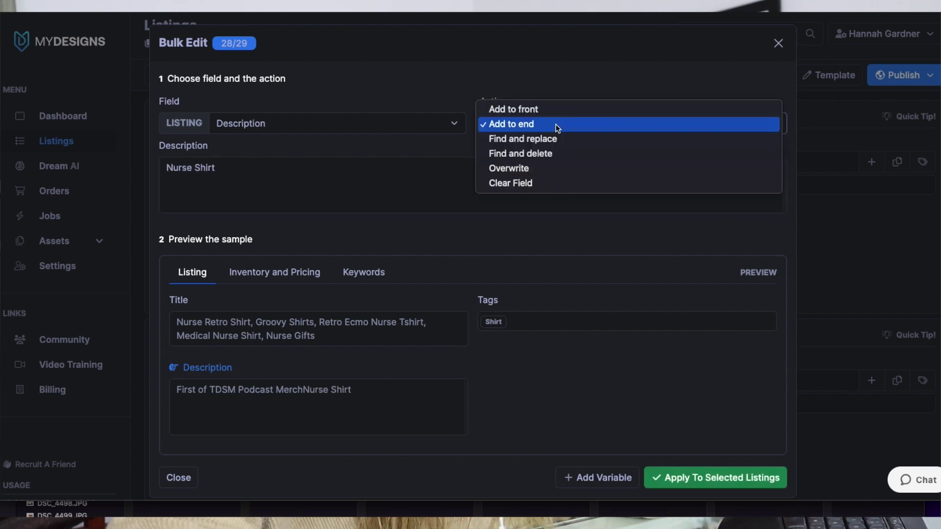
left_click(554, 169)
left_click(768, 483)
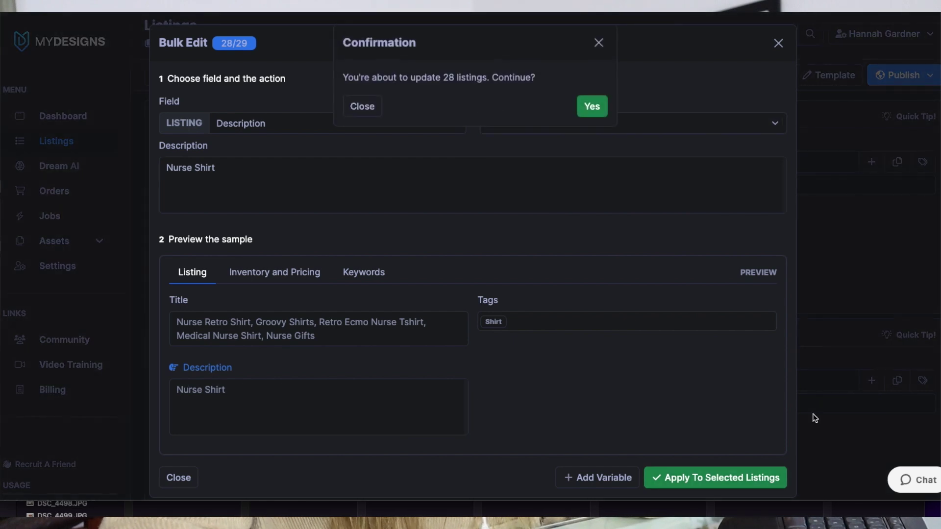
left_click(597, 110)
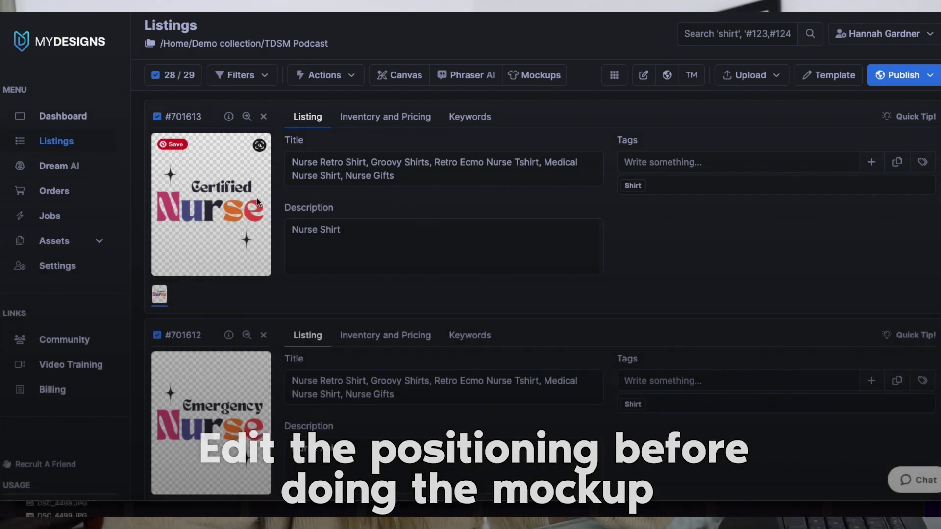
Step: In the Canvas editor, resize Certified Nurse artwork to 4454×5346 px, centred near the top, and apply
left_click(297, 155)
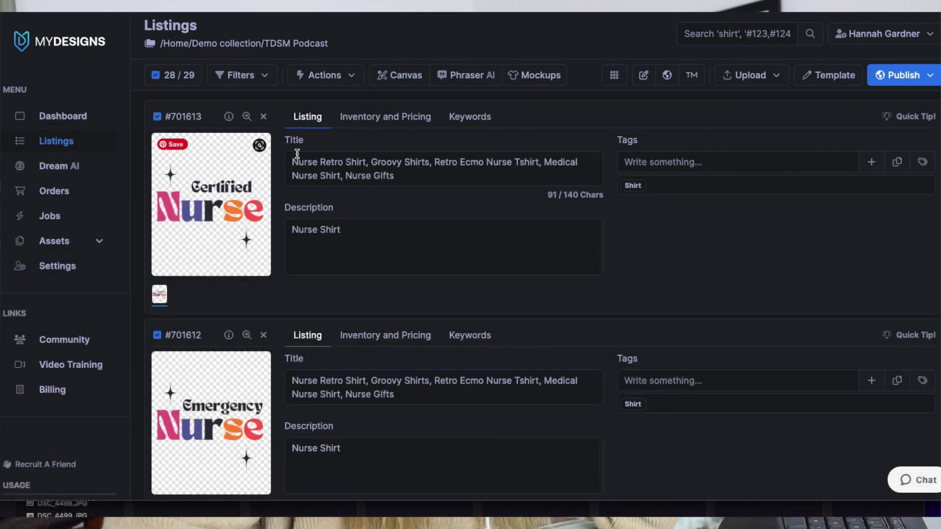
left_click(399, 75)
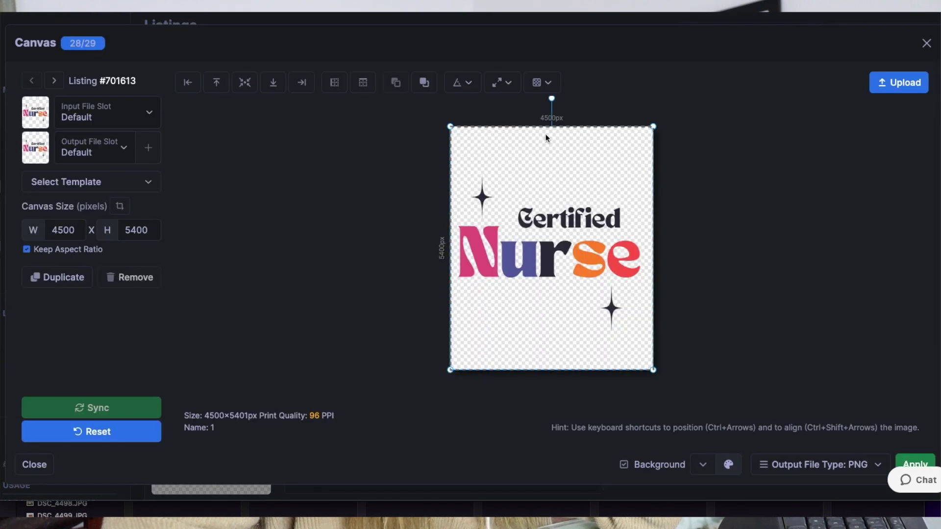
left_click_drag(450, 127, 446, 204)
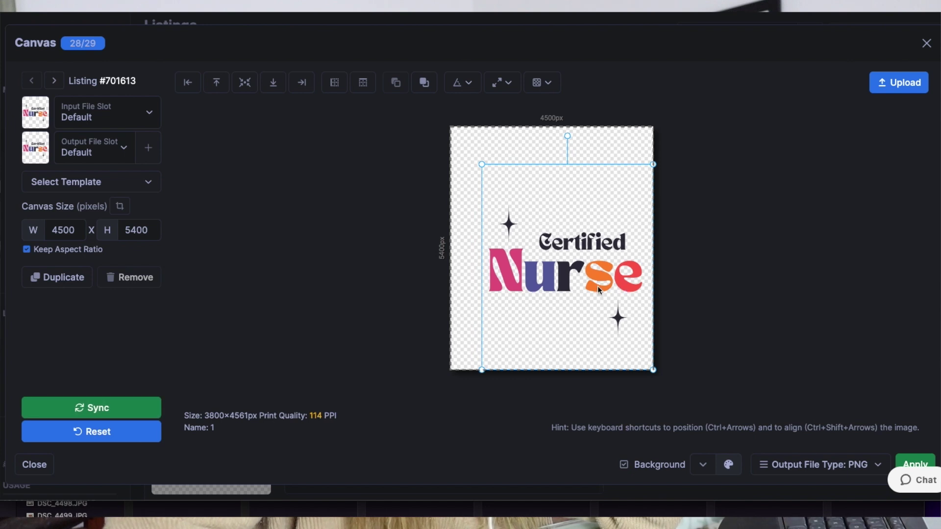
left_click_drag(598, 289, 575, 210)
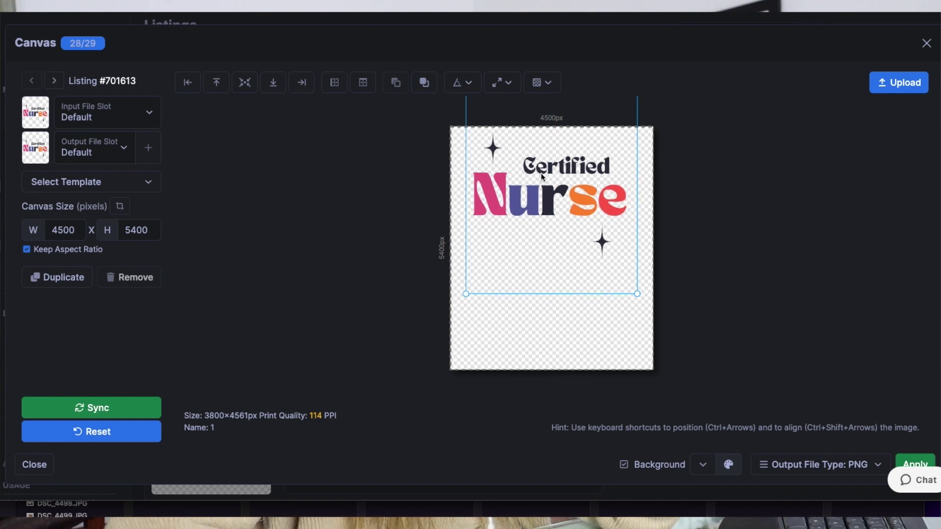
left_click_drag(637, 294, 651, 311)
left_click_drag(466, 312, 447, 325)
left_click_drag(534, 299, 535, 290)
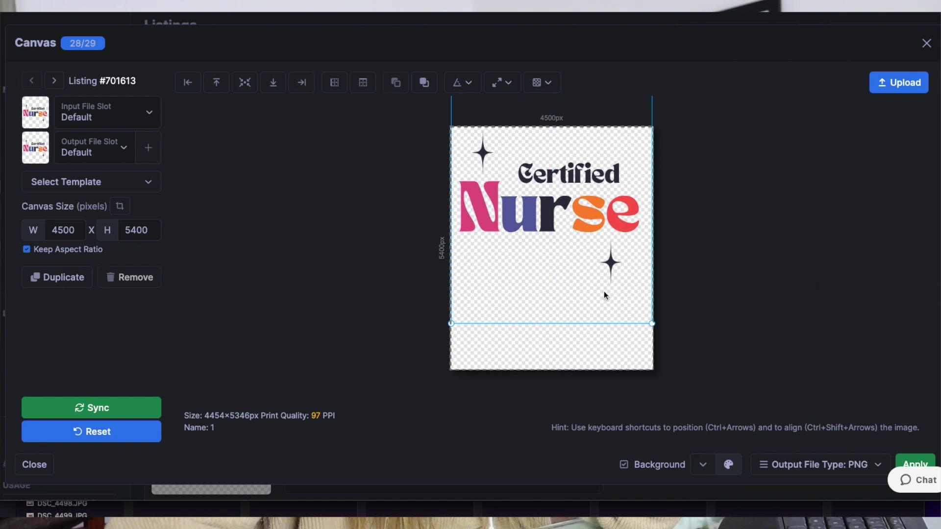
left_click_drag(605, 295, 606, 295)
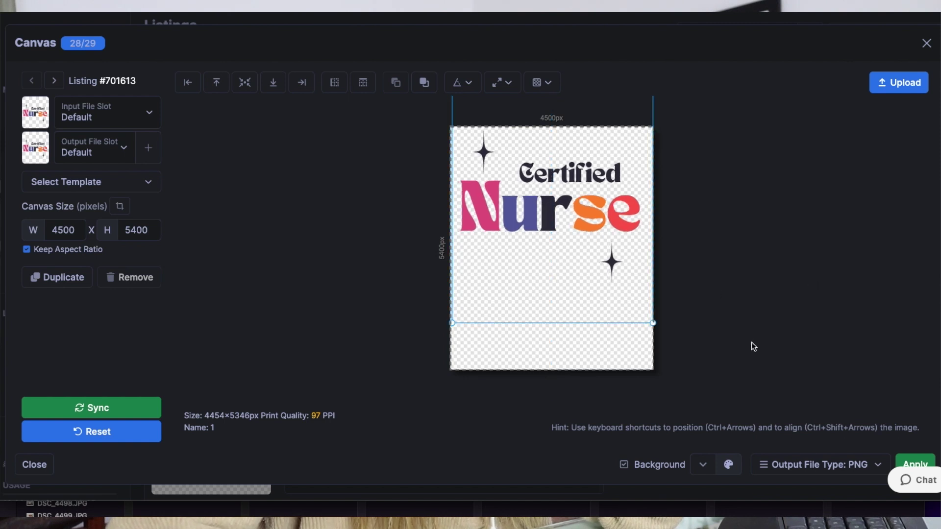
left_click(920, 466)
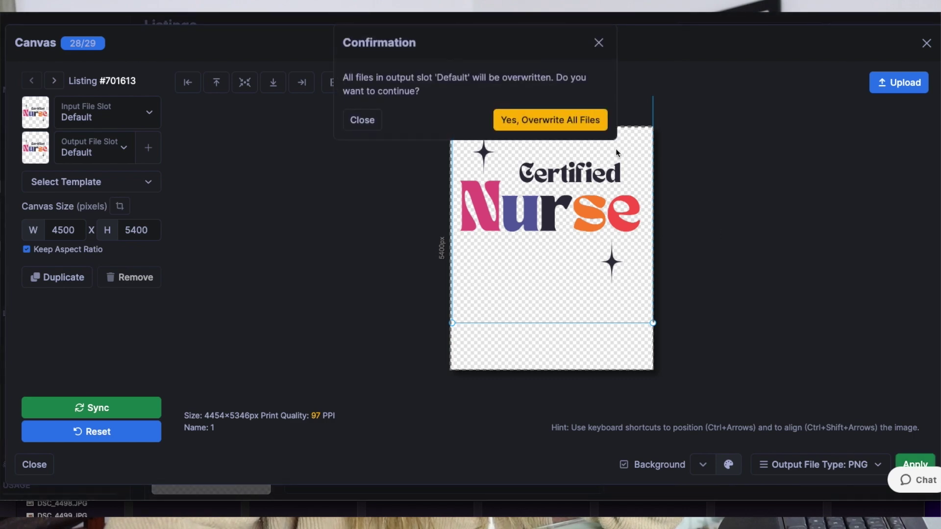
Step: Confirm overwriting all output files, check the Mockups library, and return to Listings
left_click(544, 121)
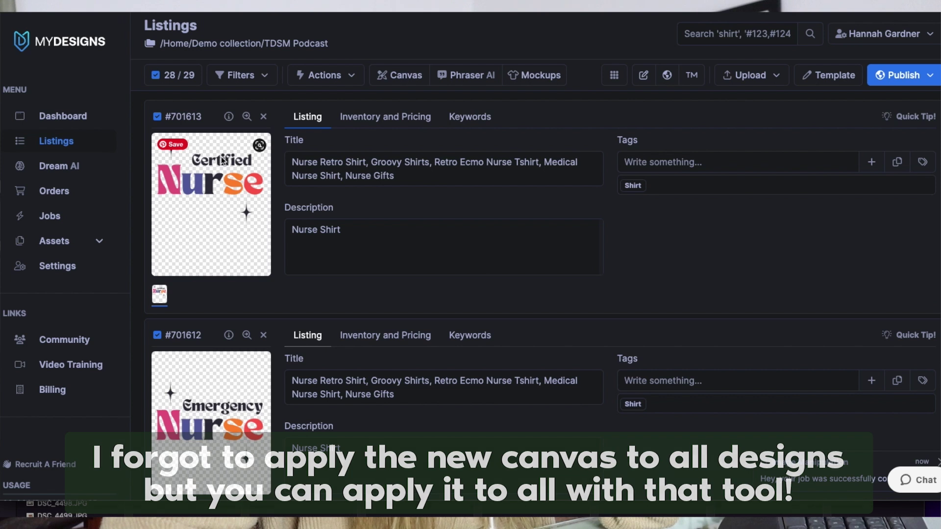
left_click(91, 243)
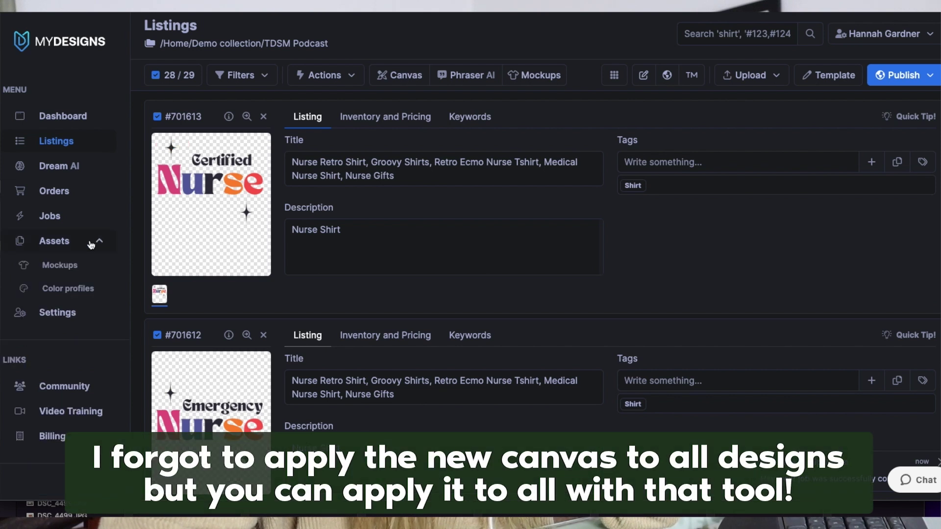
left_click(59, 265)
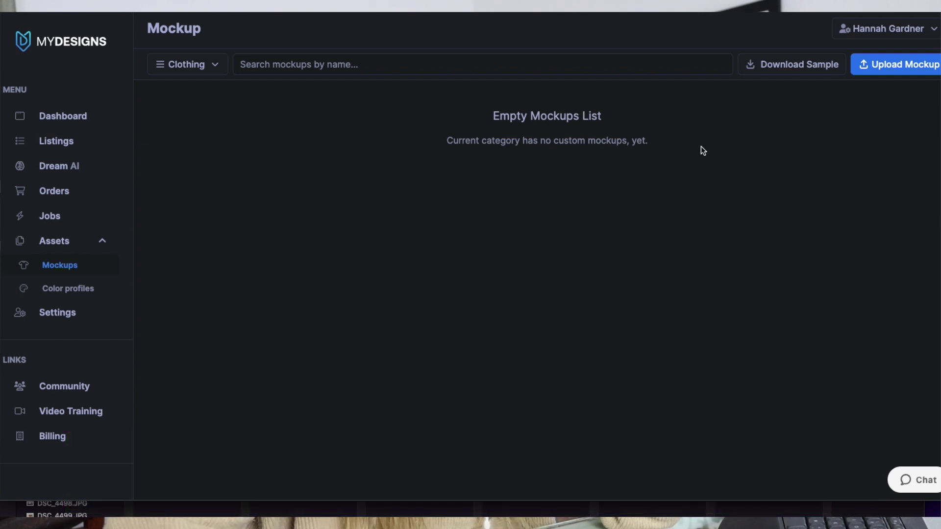
left_click(69, 141)
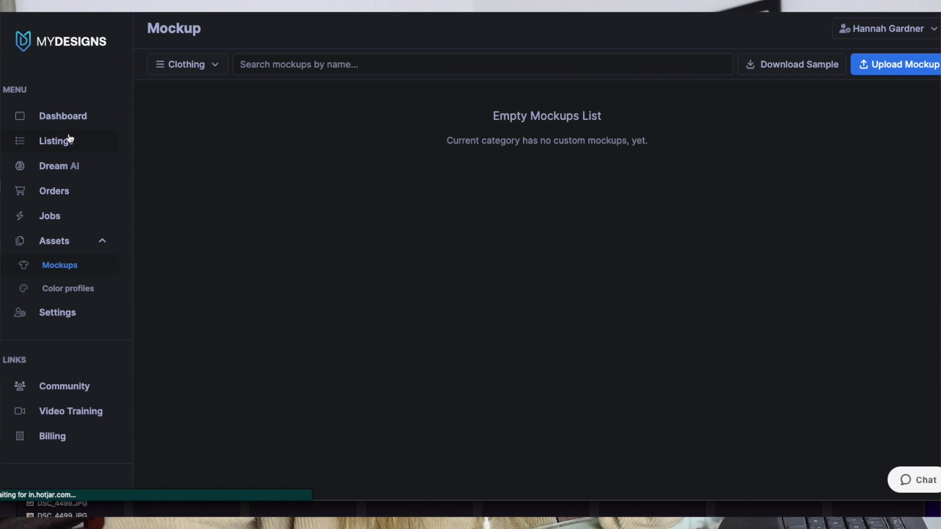
scroll(308, 310, "down", 10)
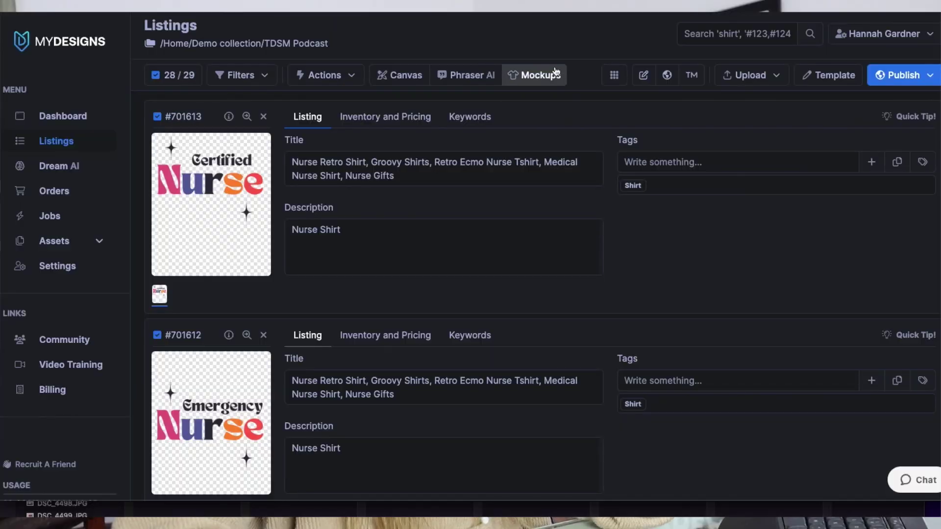
left_click(555, 75)
Step: Generate BELLA 3001 MODEL 04 image mockups in white #ffffff, overwriting existing files
left_click(594, 106)
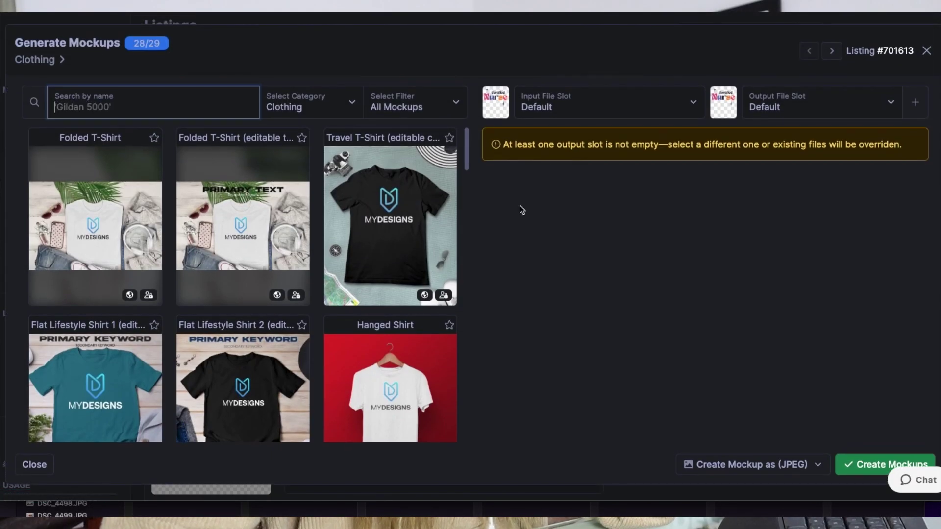
scroll(307, 290, "down", 3)
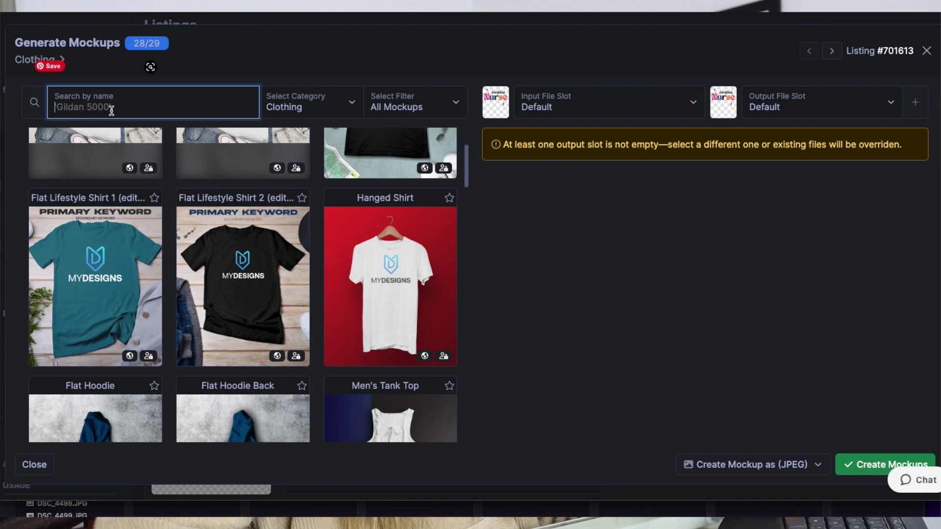
type("bella")
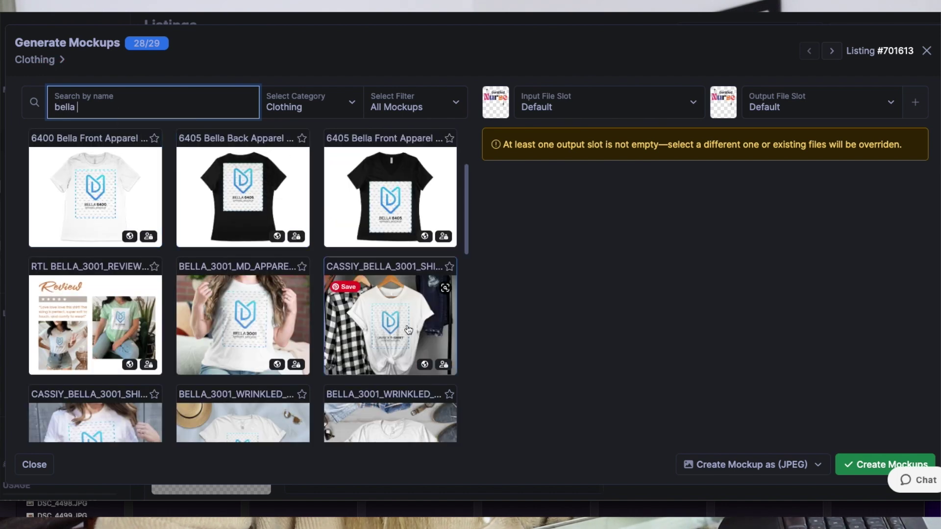
scroll(392, 275, "down", 10)
left_click(409, 236)
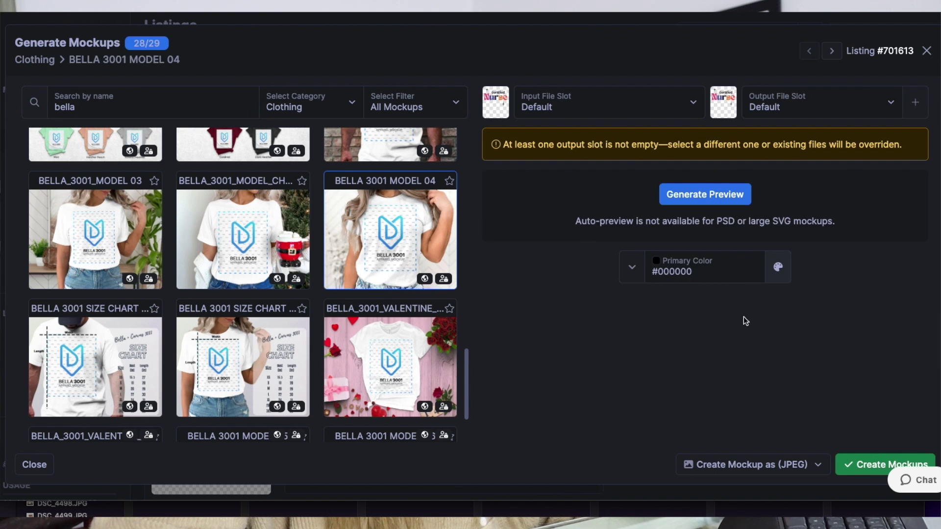
left_click(778, 267)
left_click_drag(809, 314, 748, 278)
left_click(691, 327)
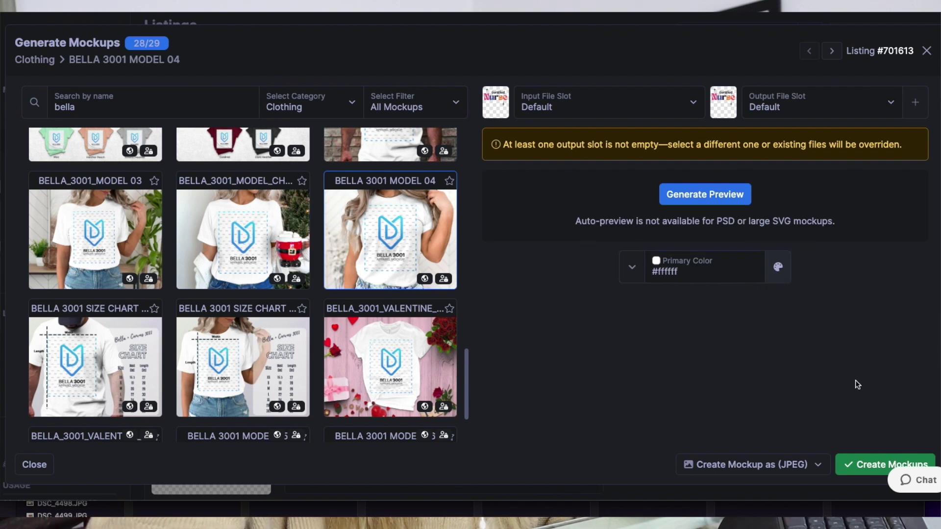
left_click(879, 471)
left_click(546, 119)
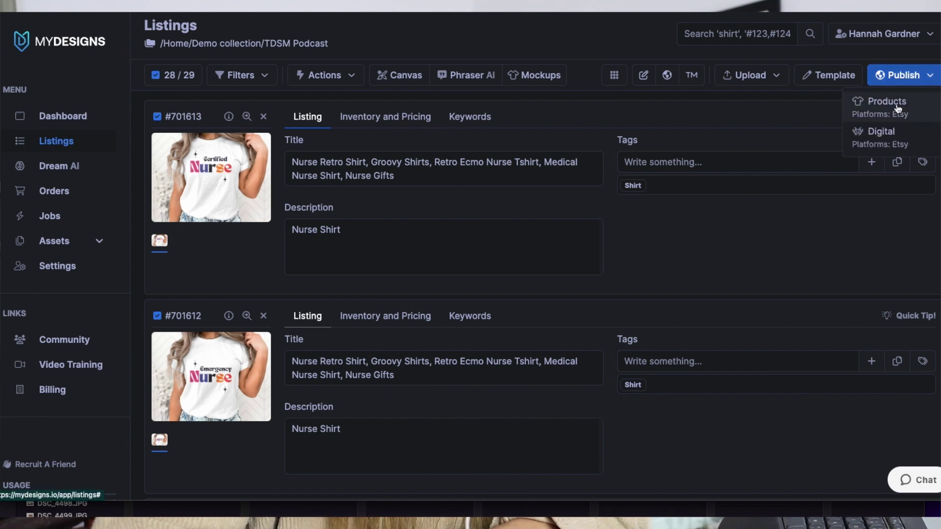
Step: Publish as Products, validate the listing data, and choose Bella 3001 printed by SwiftPOD
left_click(902, 109)
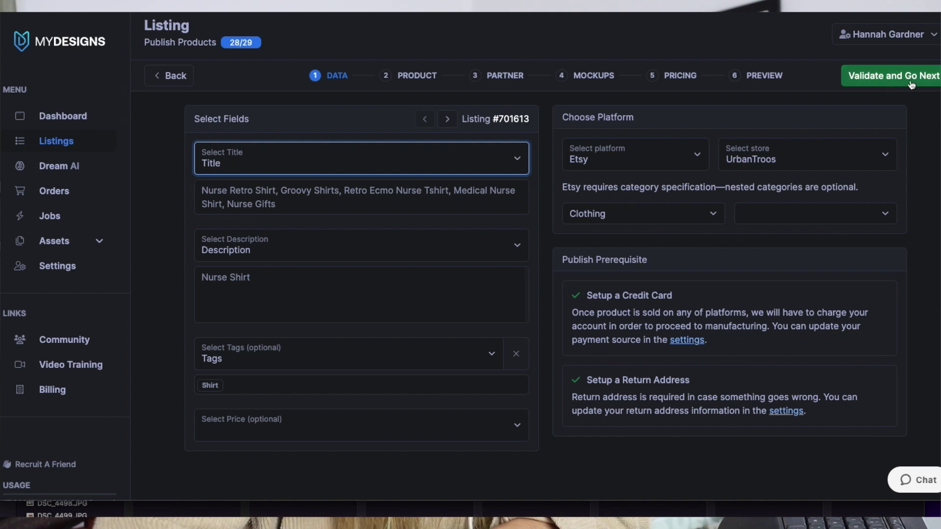
left_click(894, 75)
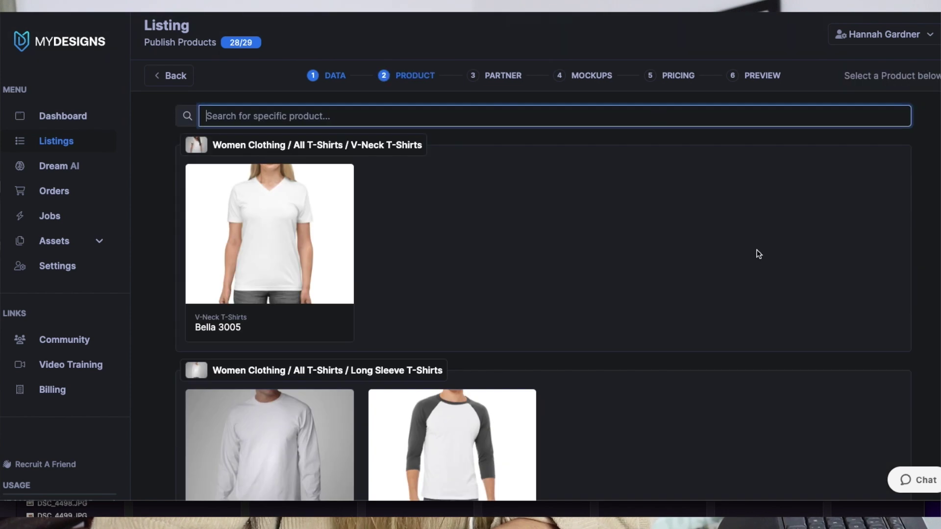
scroll(657, 223, "down", 1)
scroll(343, 230, "down", 2)
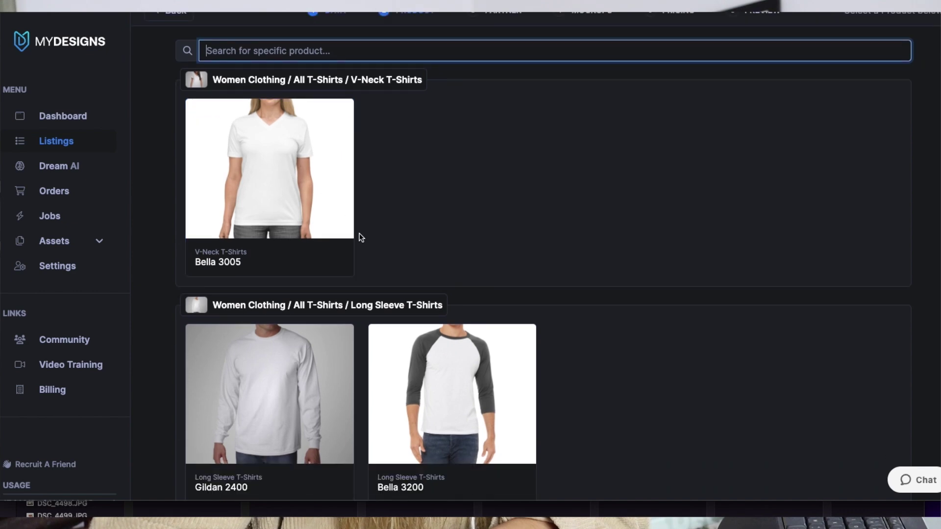
scroll(519, 226, "down", 10)
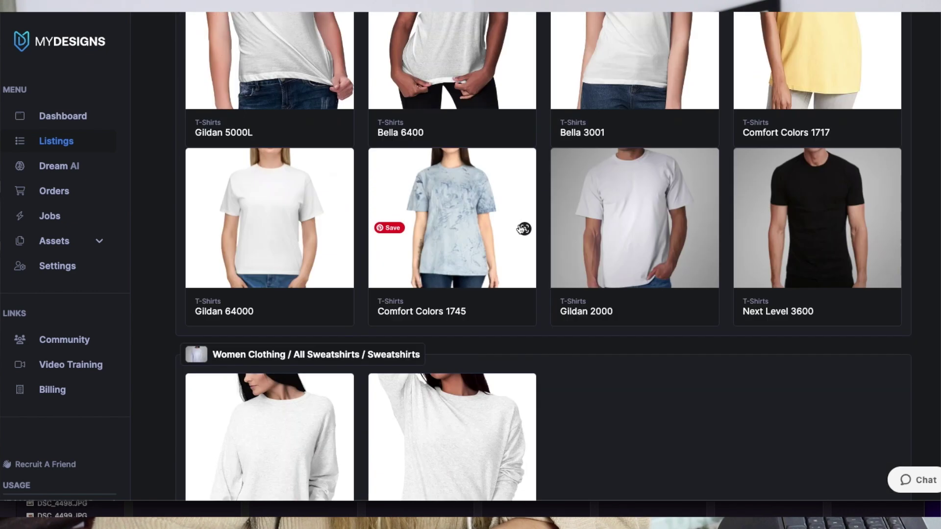
scroll(523, 229, "up", 5)
scroll(621, 147, "down", 4)
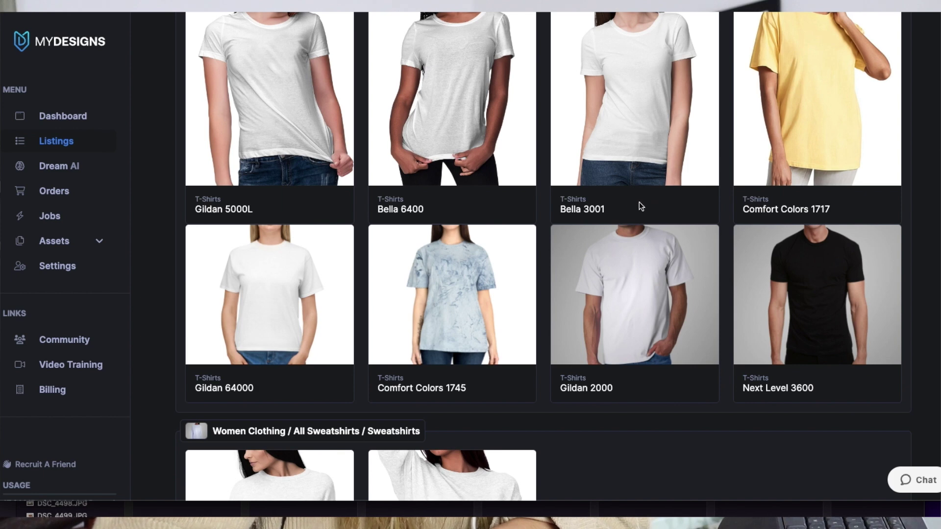
left_click(619, 117)
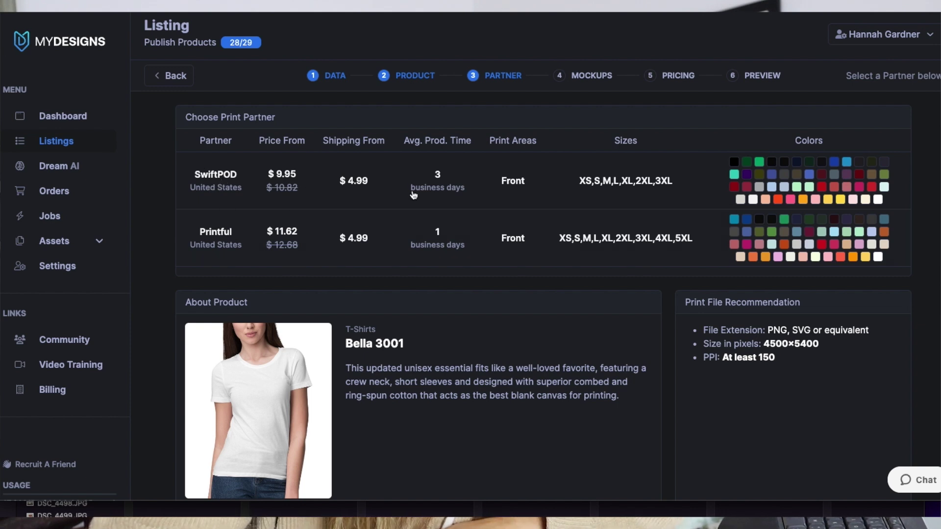
scroll(816, 155, "down", 1)
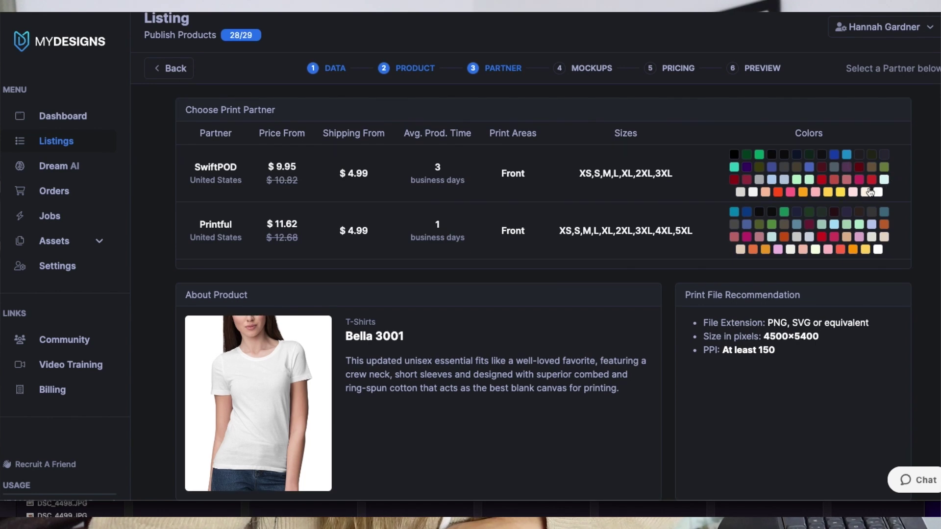
left_click(864, 196)
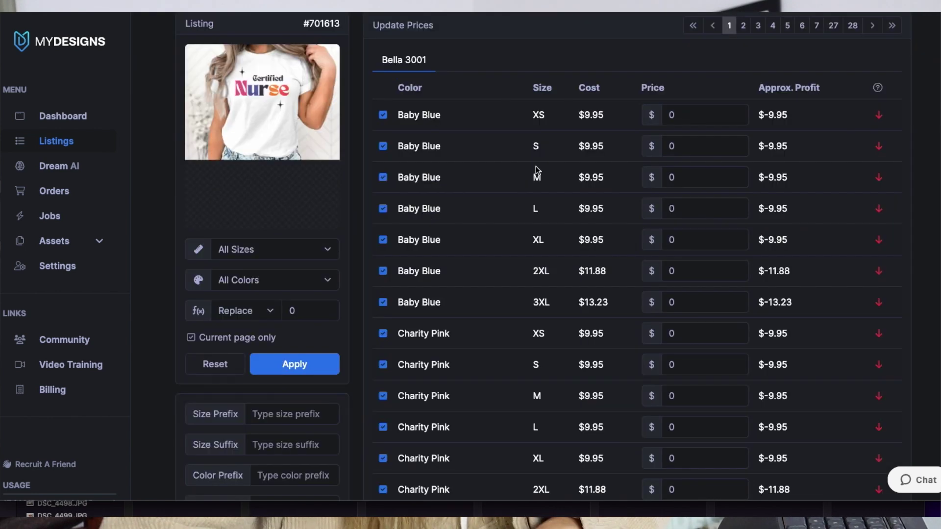
Step: Enter 19.95 as the Baby Blue XS price
scroll(536, 168, "down", 2)
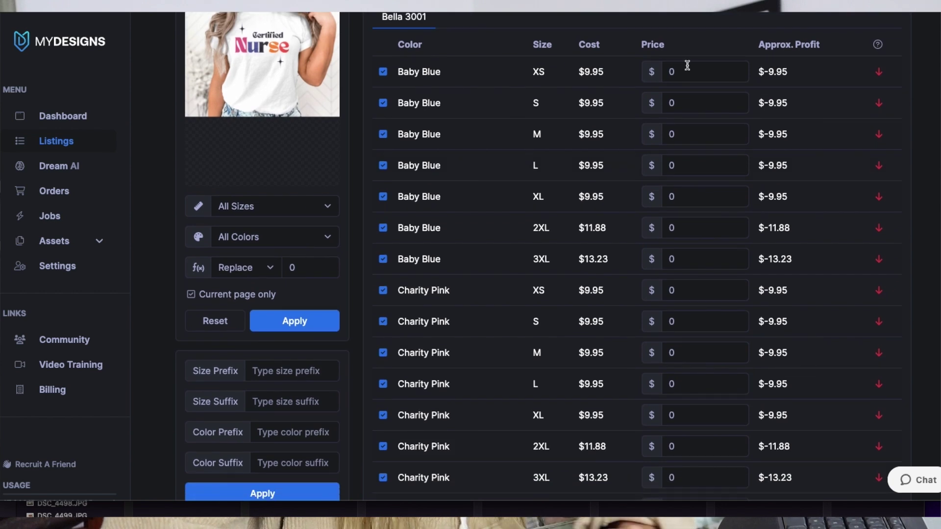
left_click(687, 65)
type("19.95")
scroll(833, 187, "up", 3)
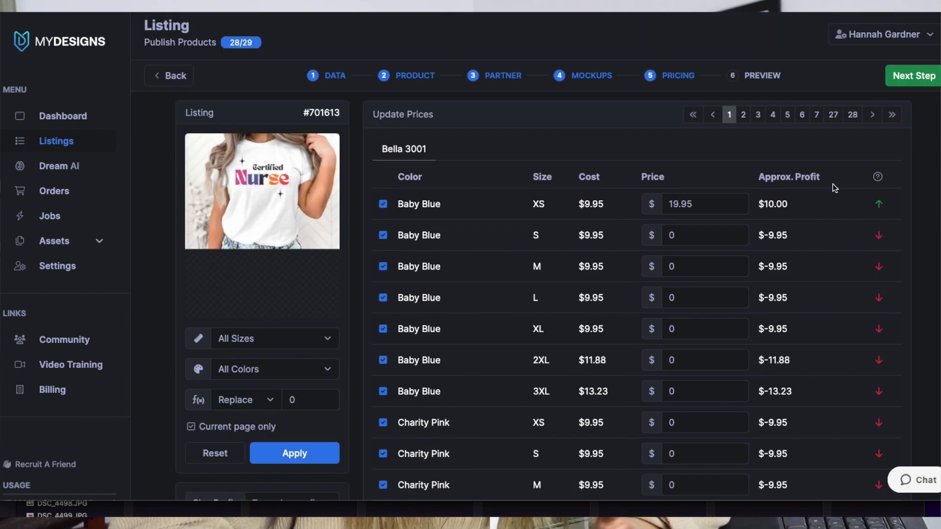
scroll(833, 183, "down", 1)
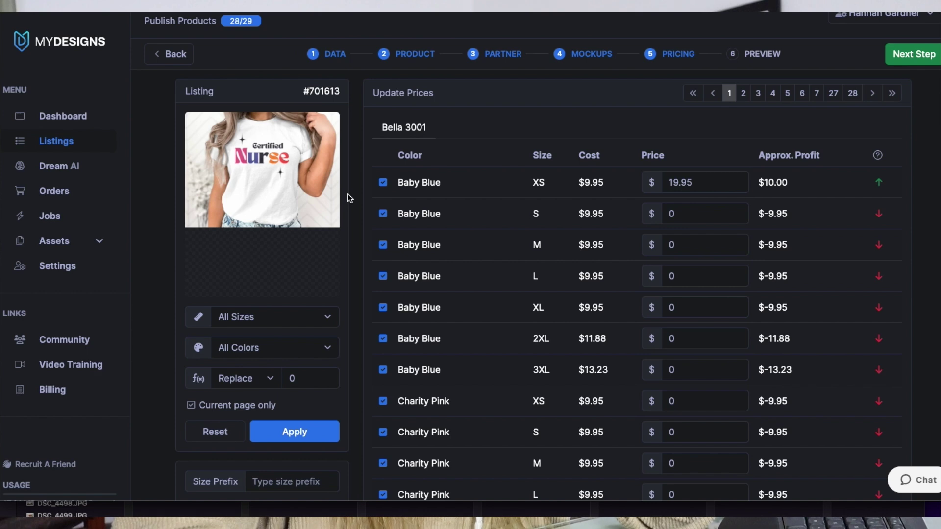
mouse_move(339, 219)
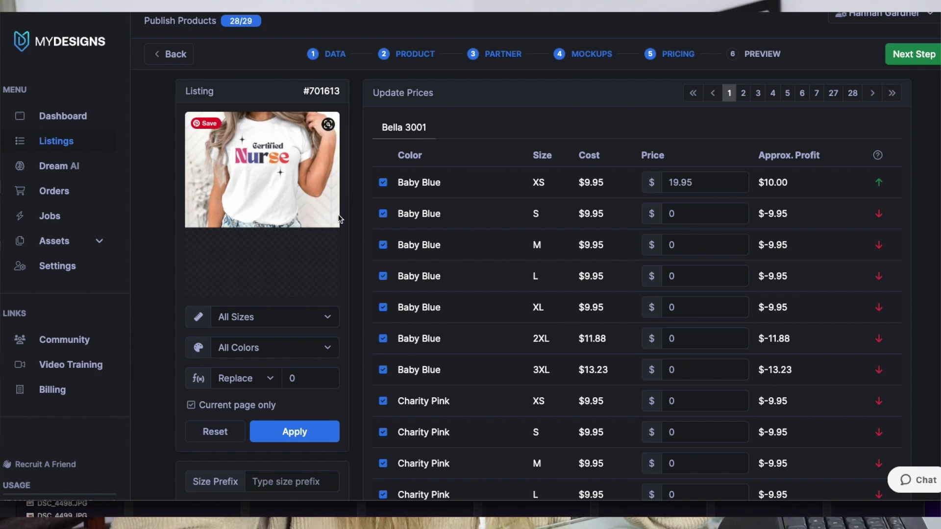
scroll(301, 269, "down", 6)
scroll(519, 320, "up", 6)
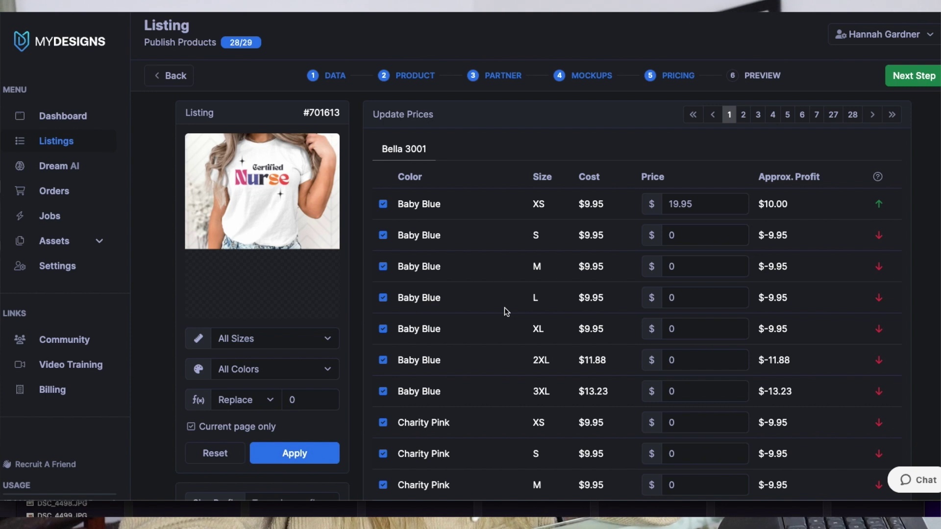
Step: Replace every price on the current page with 19.95
double_click(692, 202)
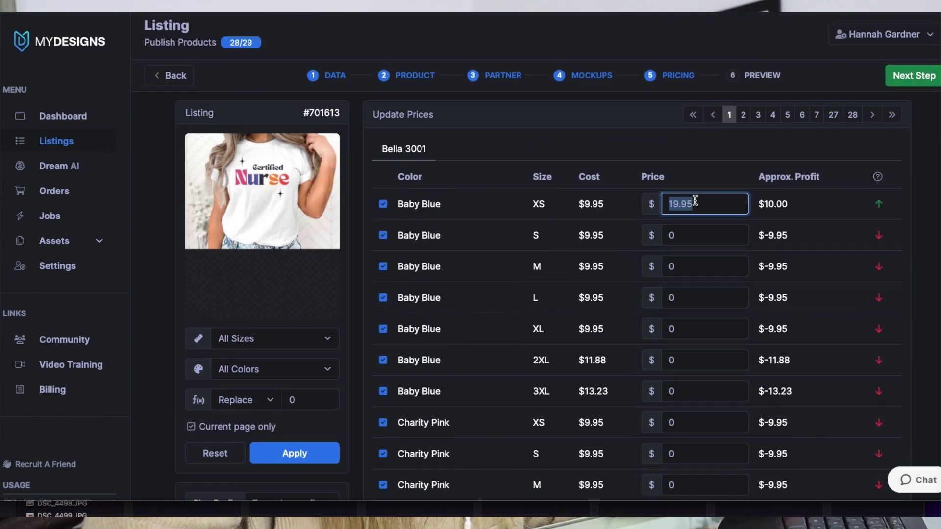
scroll(586, 286, "down", 2)
scroll(539, 245, "up", 2)
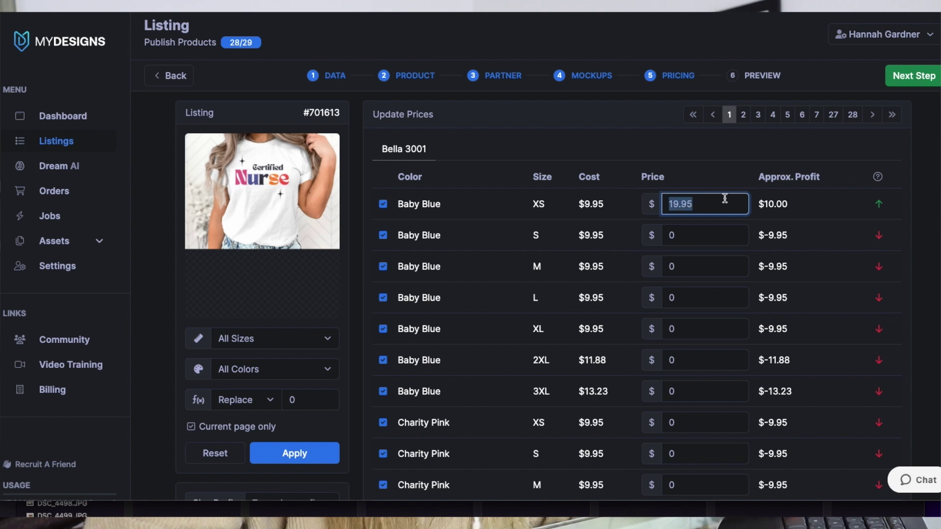
scroll(436, 386, "down", 1)
left_click(299, 377)
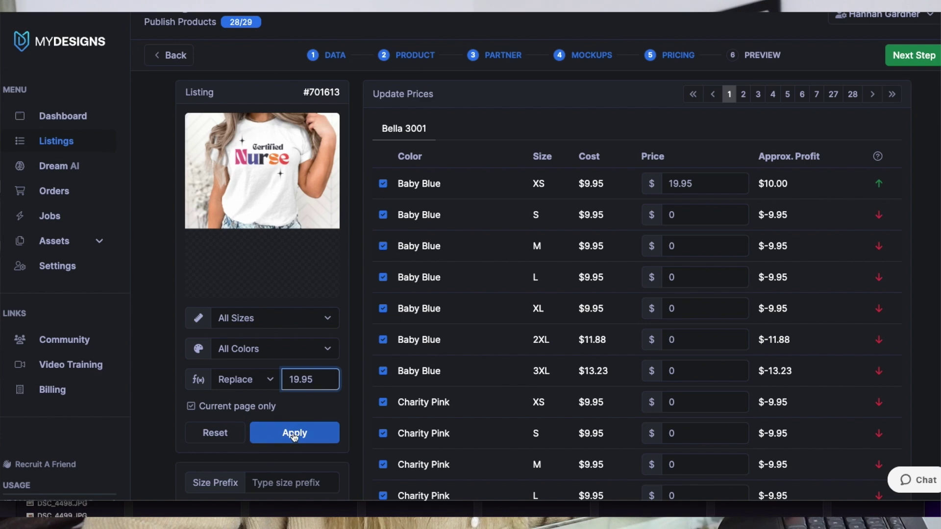
left_click(268, 432)
scroll(696, 366, "down", 5)
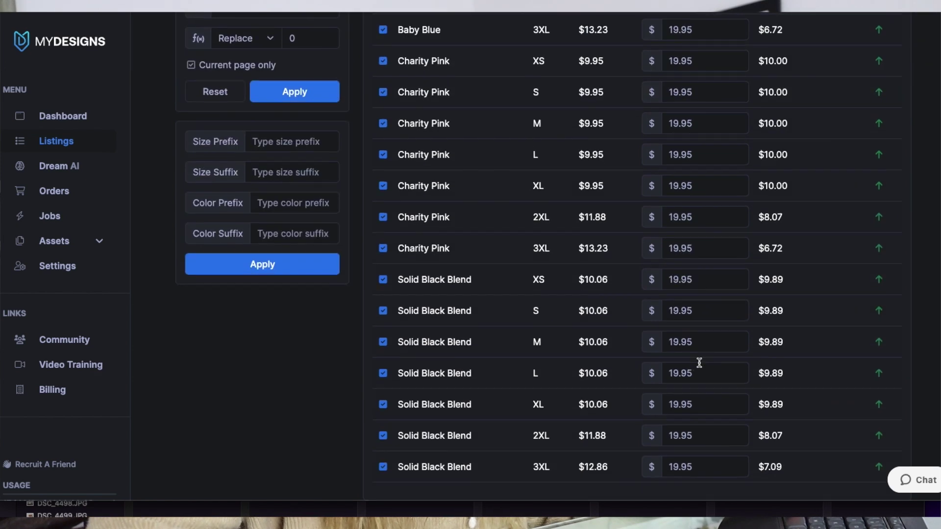
scroll(701, 382, "up", 5)
Step: Advance to the Preview step and scroll through the $19.95 Nurse listings
left_click(915, 77)
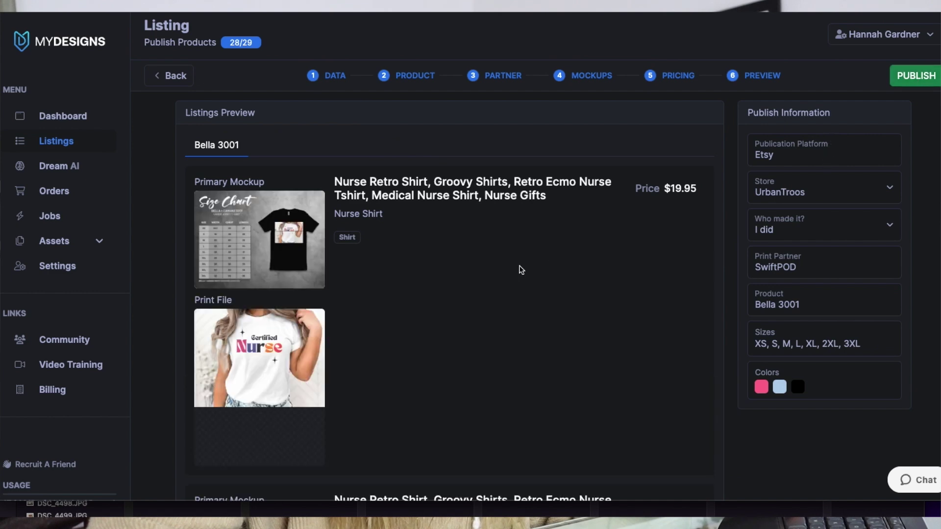
scroll(519, 267, "down", 9)
scroll(516, 266, "up", 3)
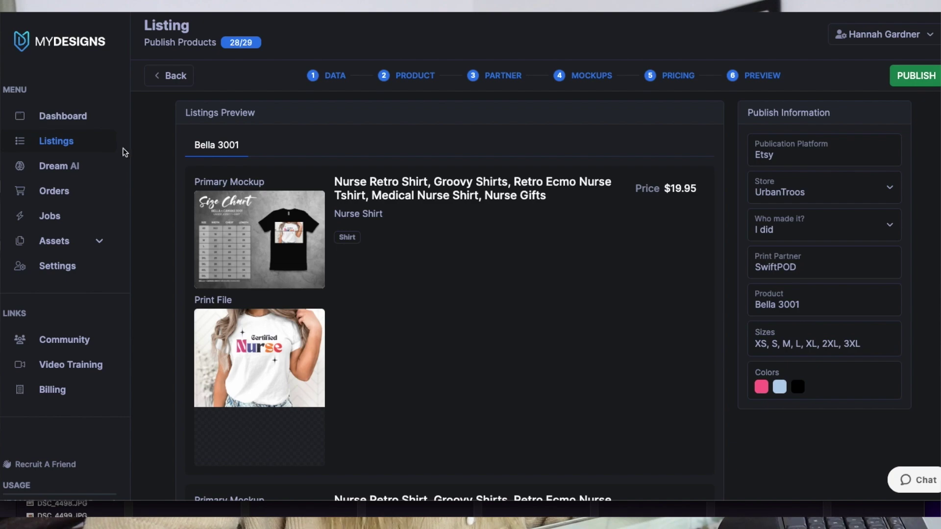
scroll(485, 305, "down", 15)
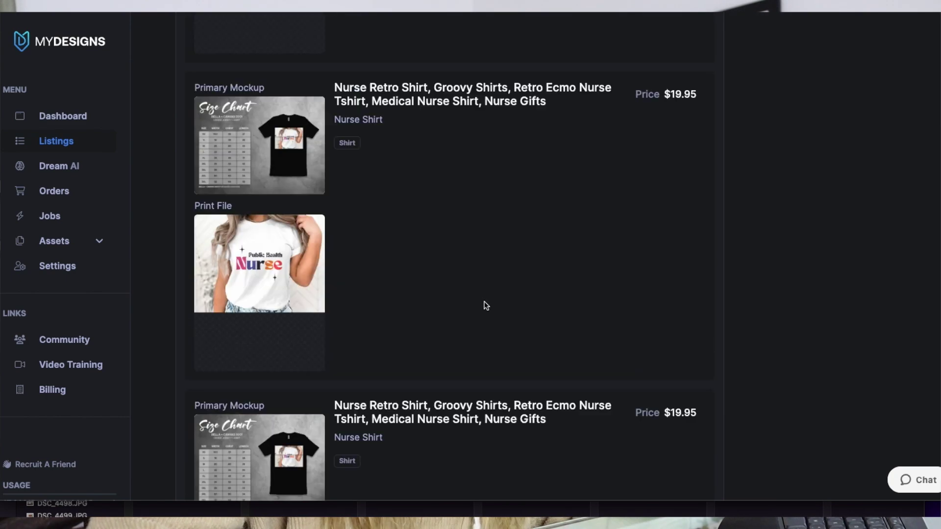
scroll(486, 306, "down", 10)
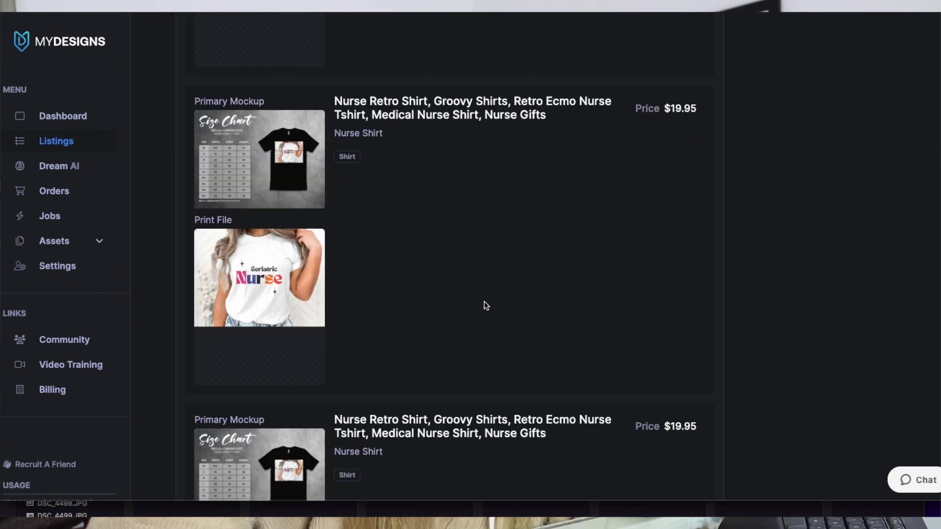